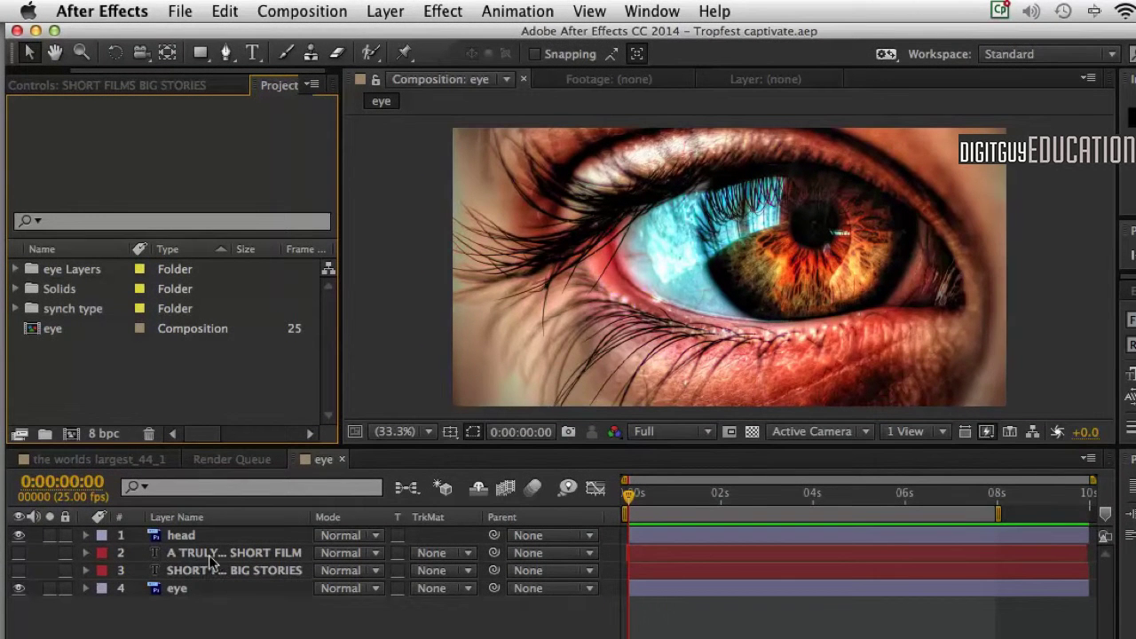
# Toggle the visibility of the head and eye layers to examine what each one contributes to the image.
pyautogui.click(18, 535)
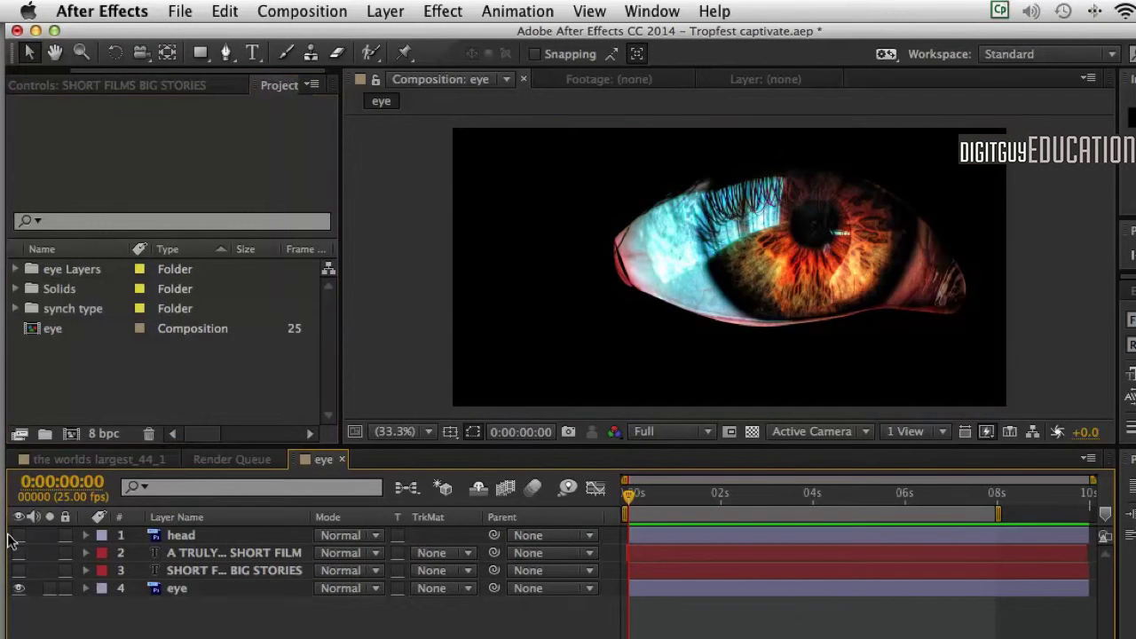
pyautogui.click(19, 588)
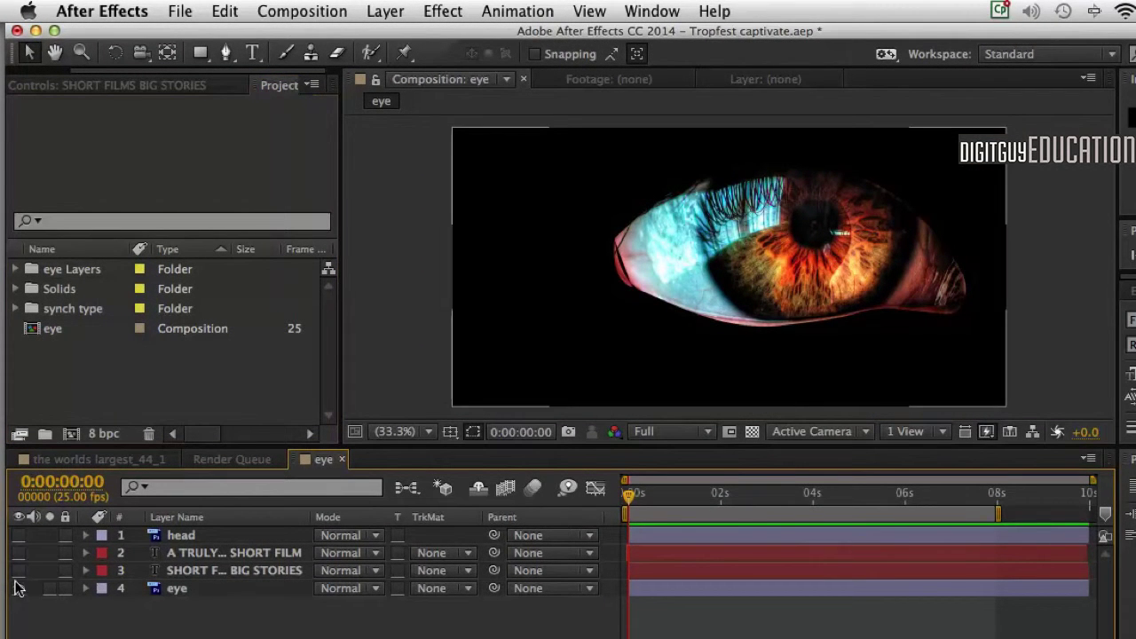
pyautogui.click(19, 536)
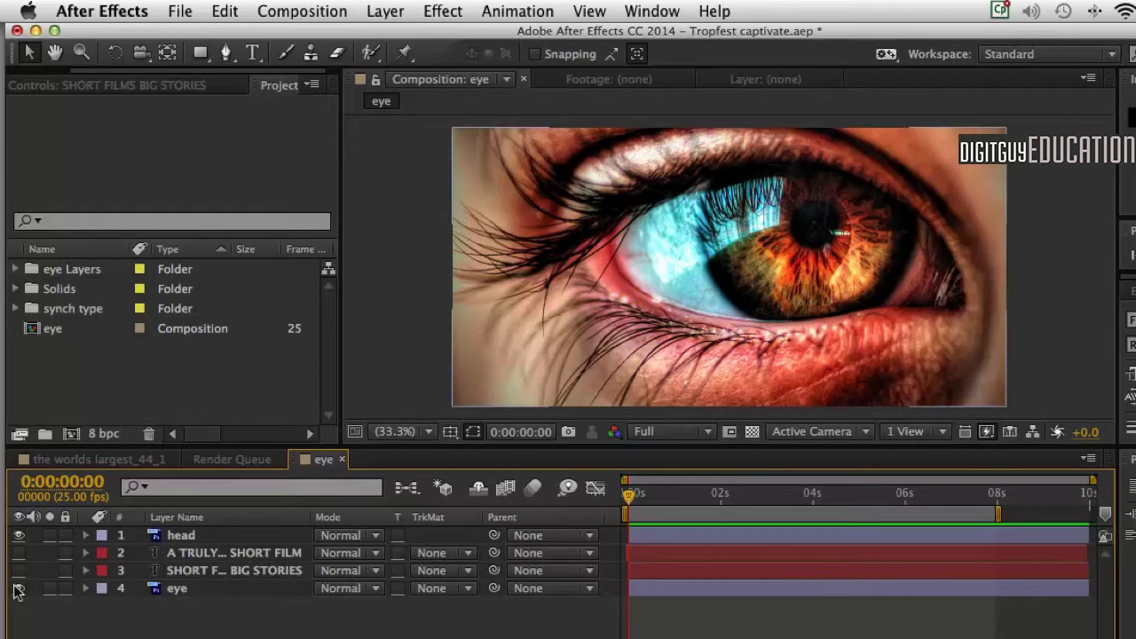
pyautogui.click(19, 588)
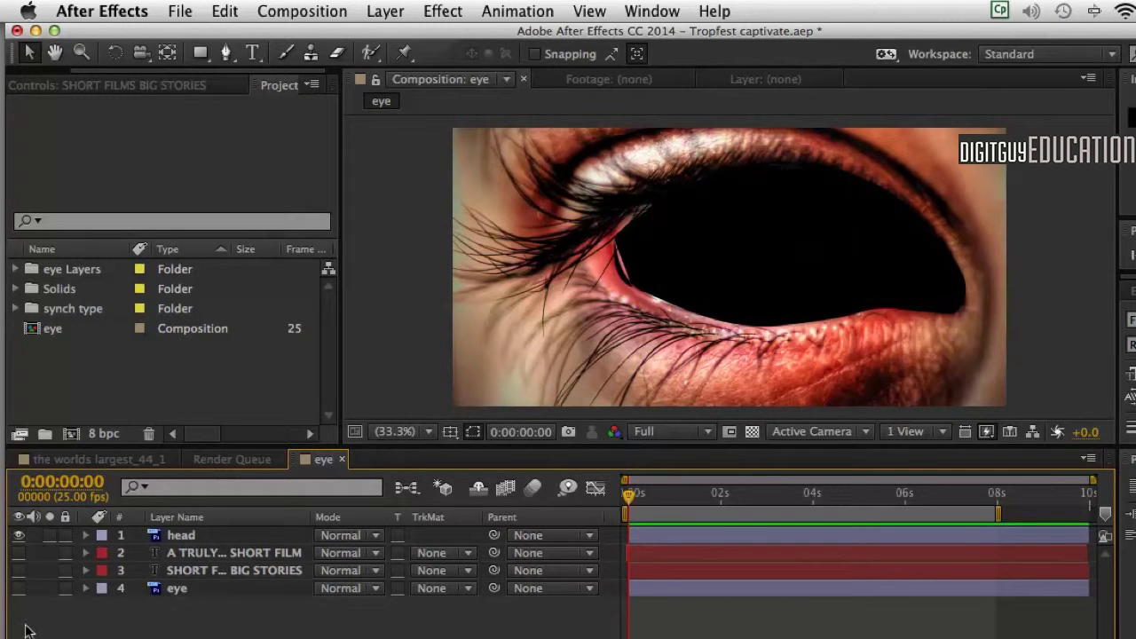
pyautogui.click(19, 589)
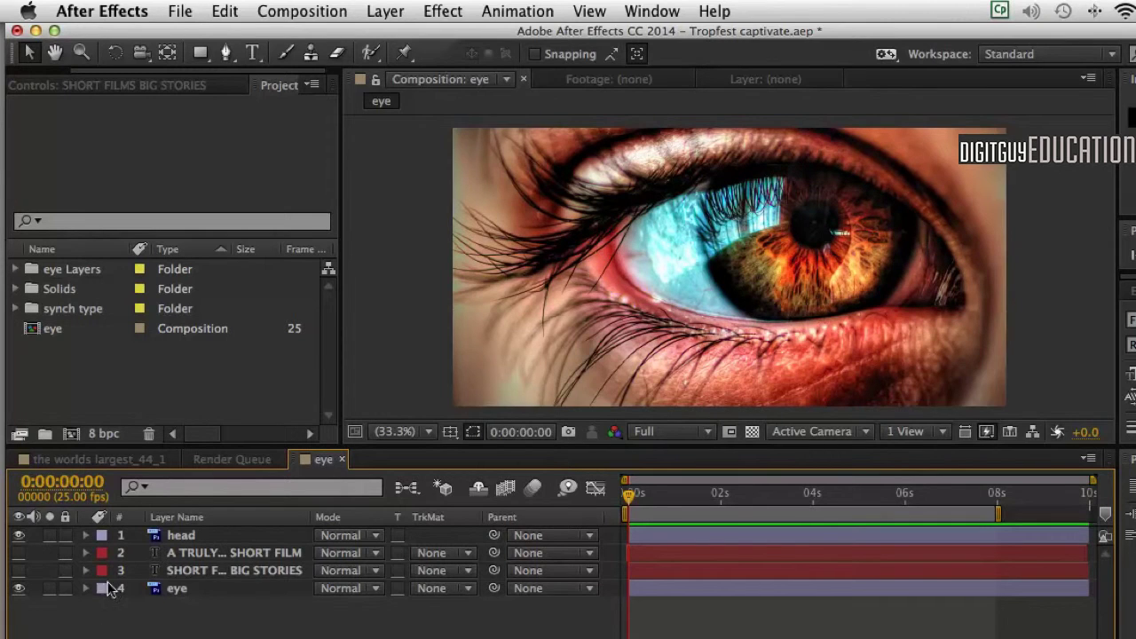
# Briefly show the two text layers to examine their placement over the eye, and hide them again.
pyautogui.click(19, 570)
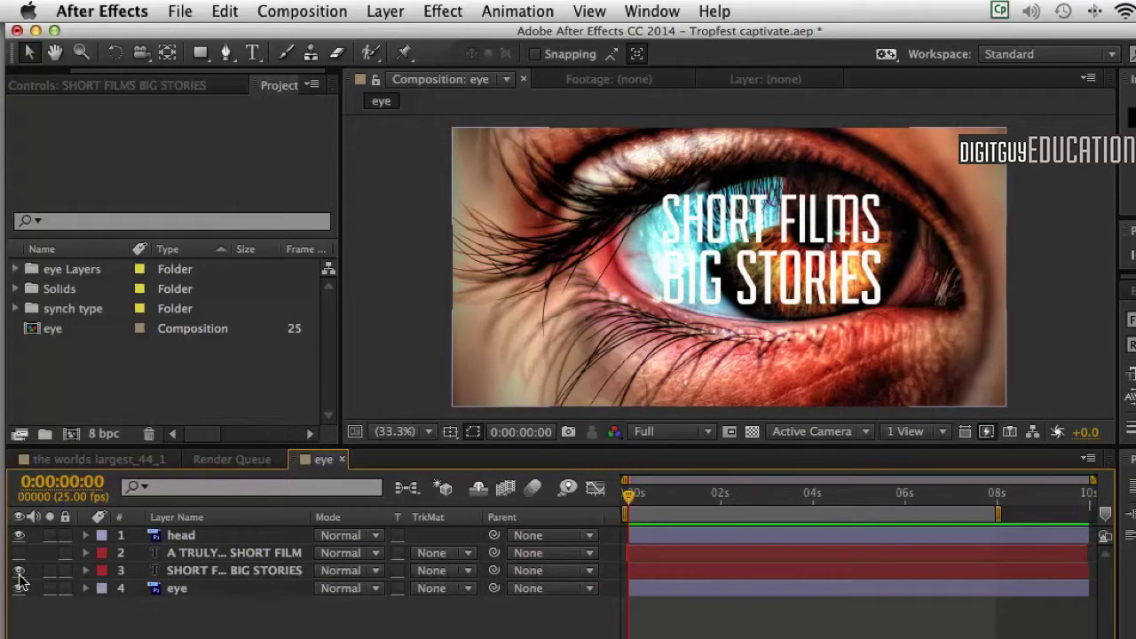
pyautogui.click(18, 553)
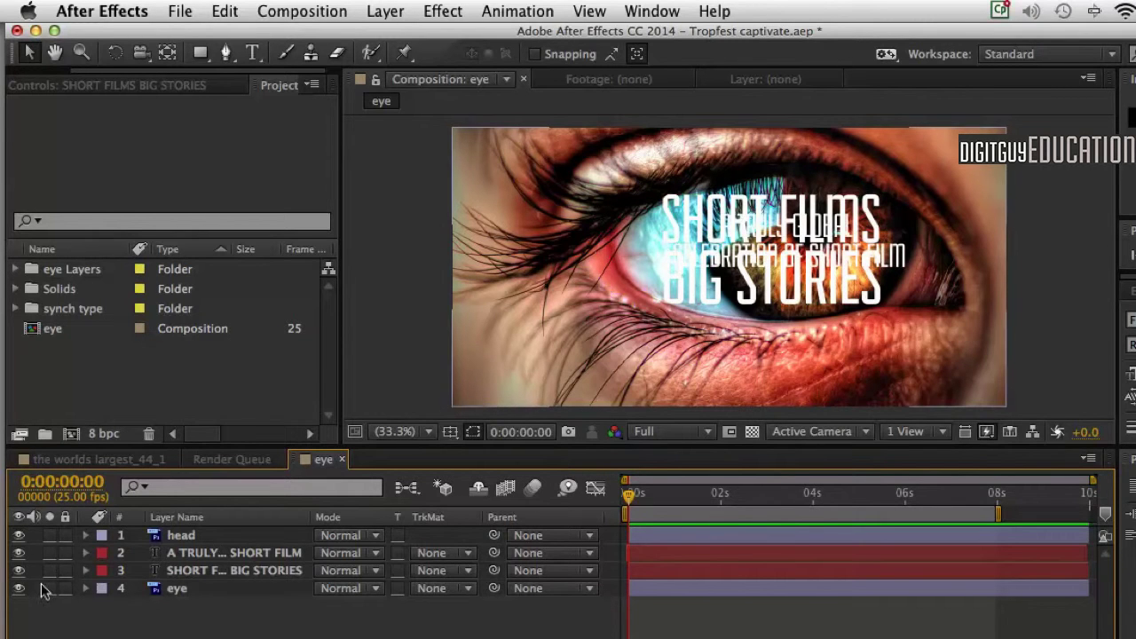
pyautogui.click(19, 552)
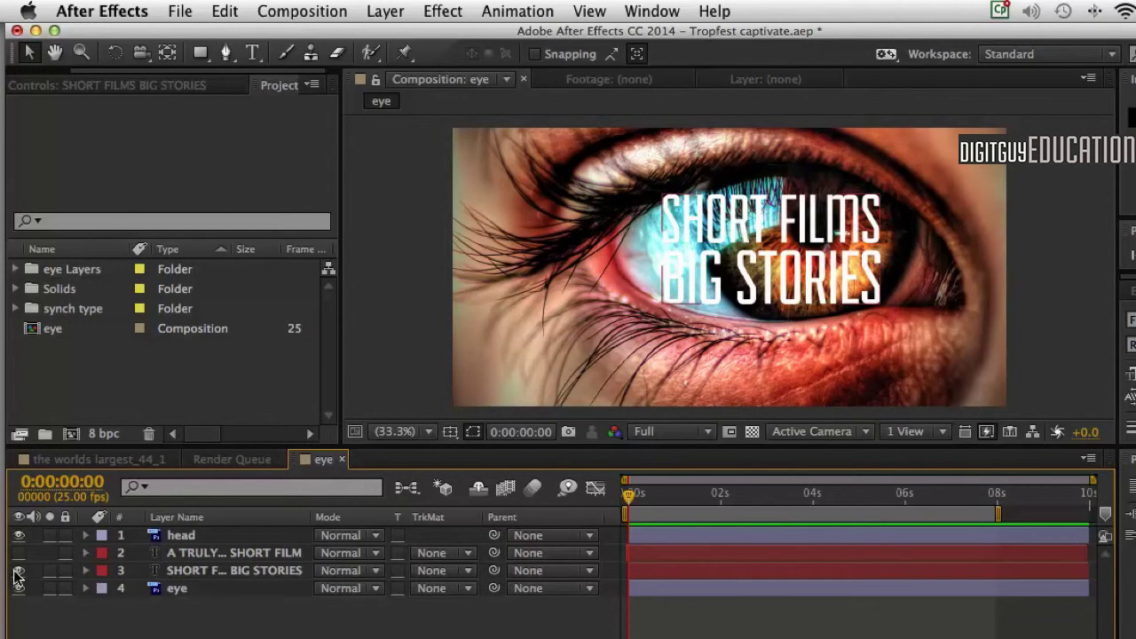
pyautogui.click(19, 571)
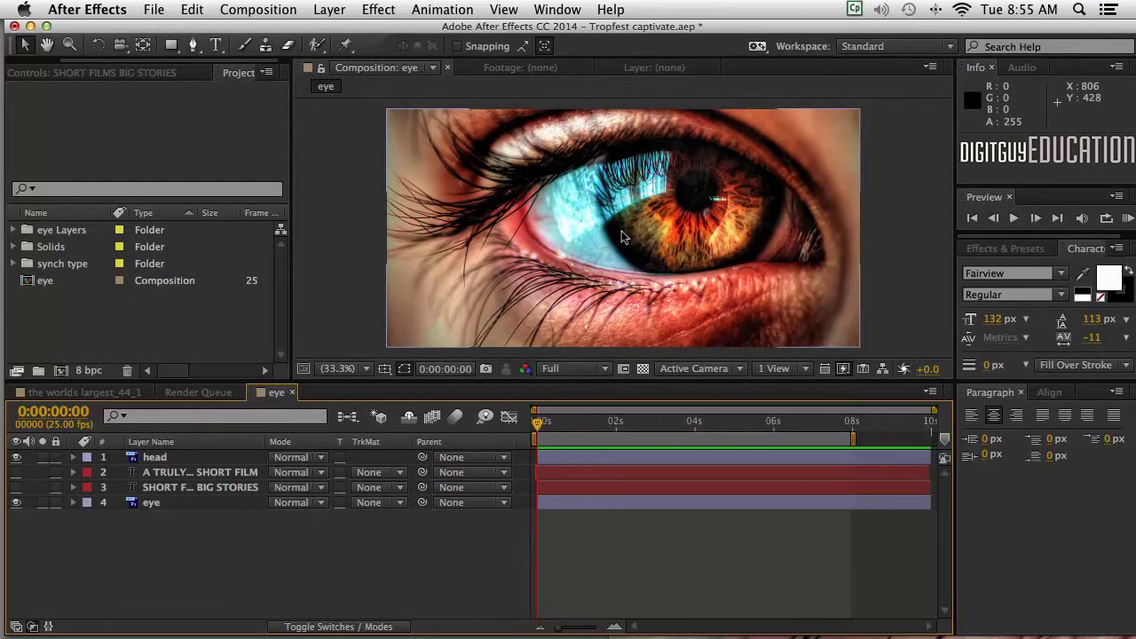
# Create a new 1600 x 806 px solid layer in dark grey #464545.
pyautogui.rightClick(462, 546)
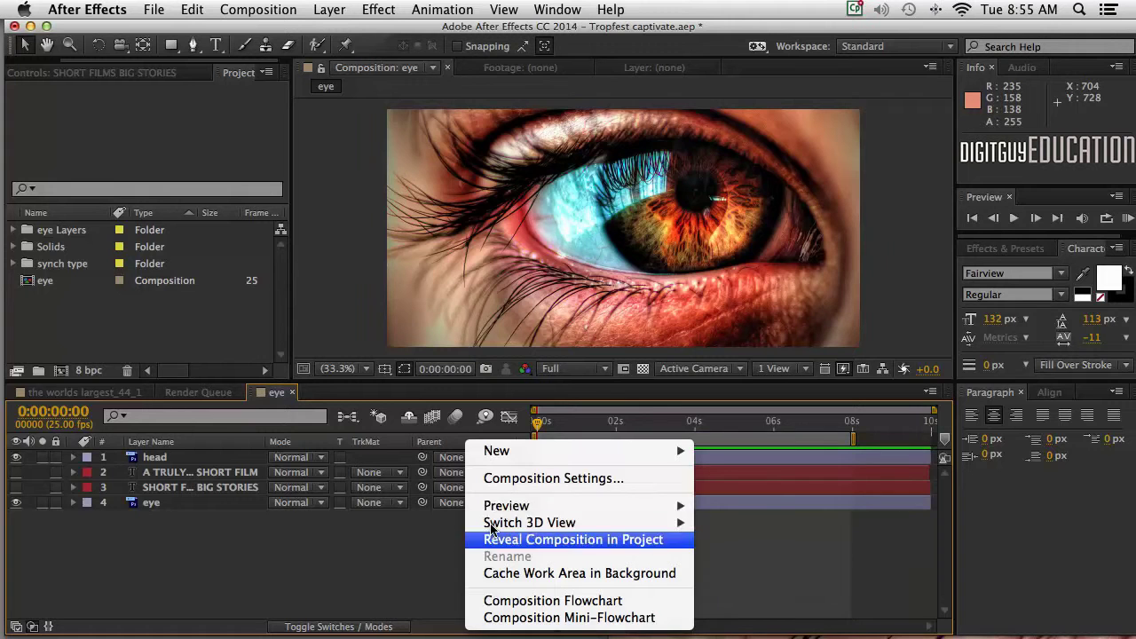
pyautogui.moveTo(516, 453)
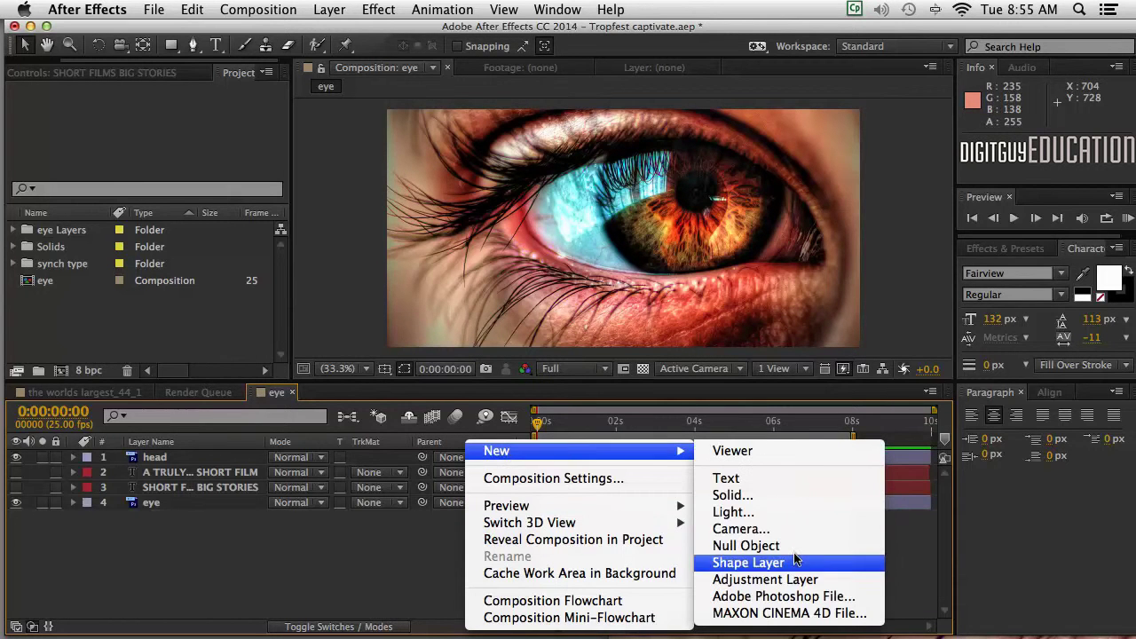
pyautogui.click(789, 489)
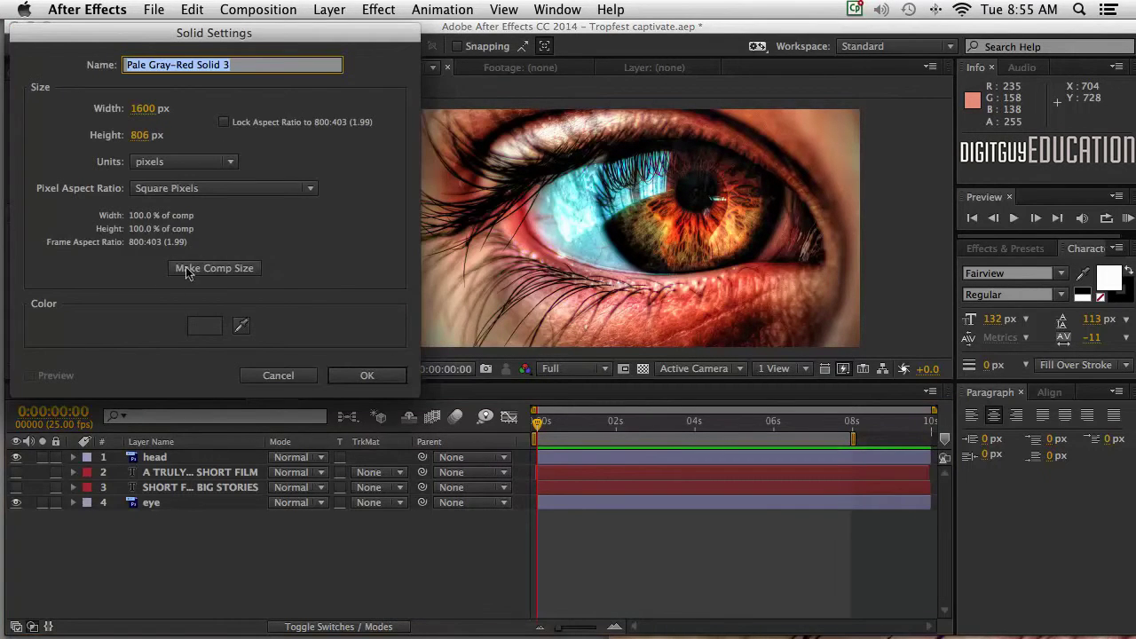
pyautogui.click(204, 325)
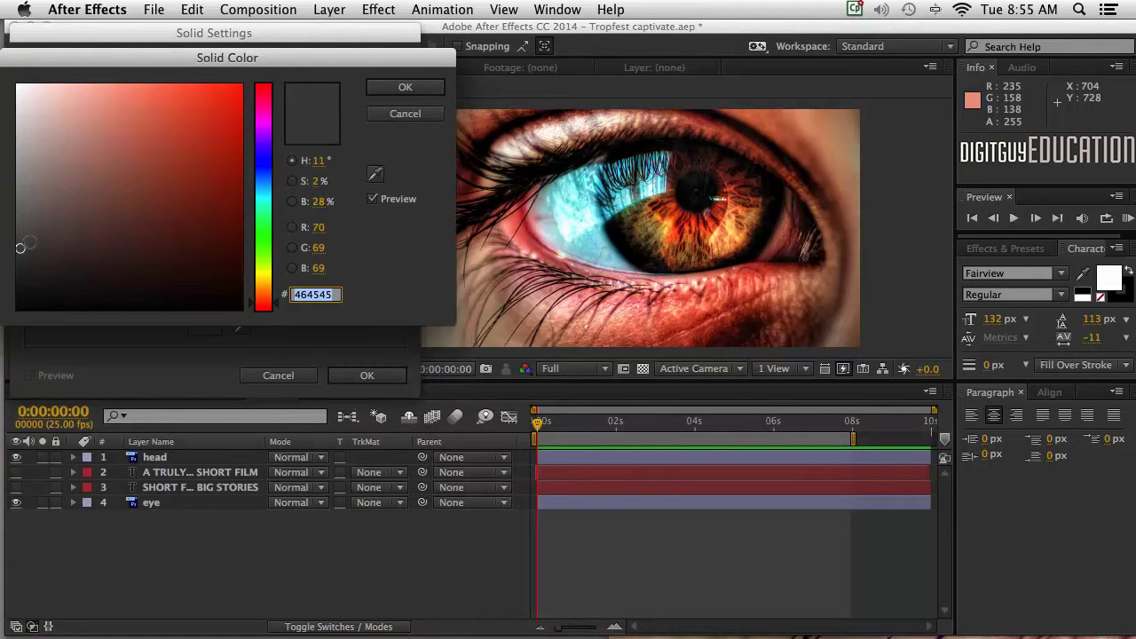
pyautogui.click(407, 89)
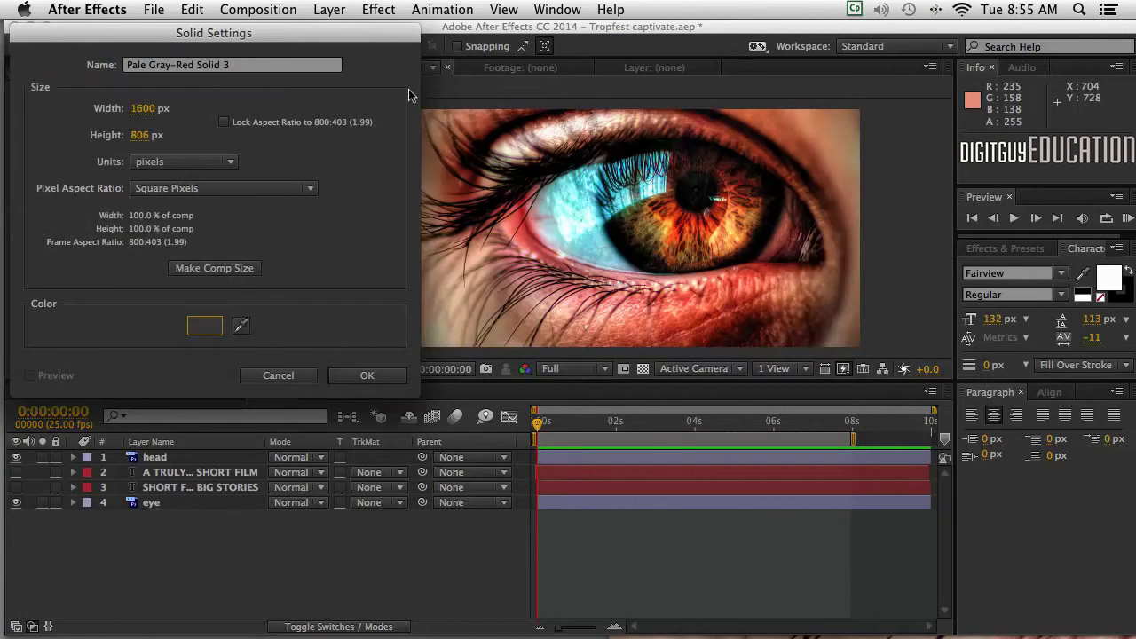
pyautogui.click(369, 373)
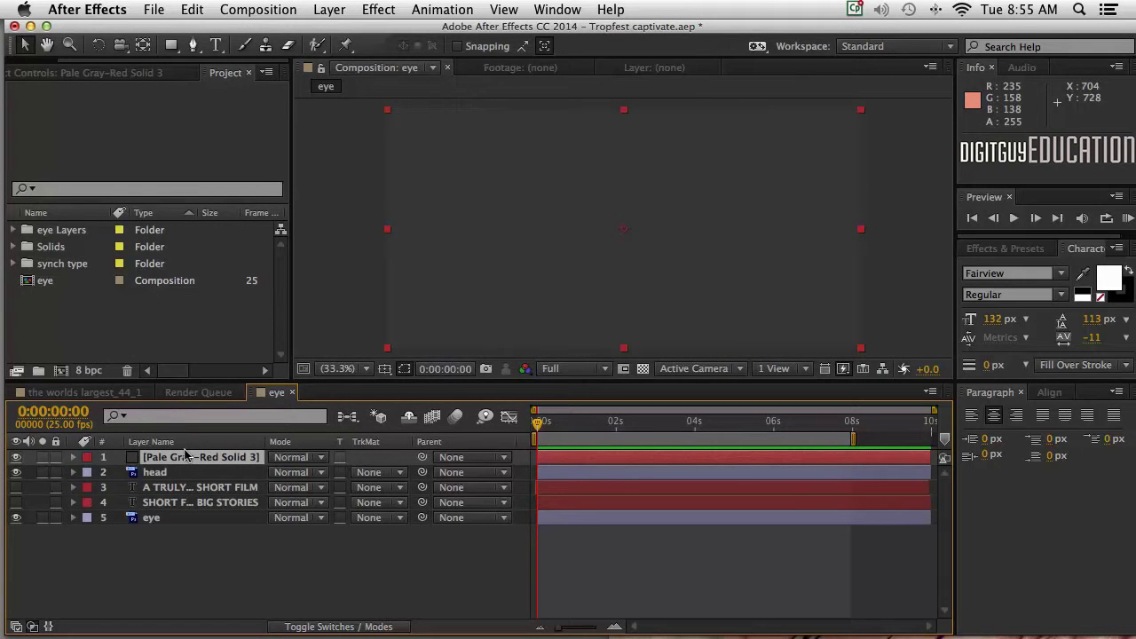
# Place the grey solid directly above the eye layer and set its blending mode to Multiply.
pyautogui.moveTo(189, 457); pyautogui.dragTo(179, 505)
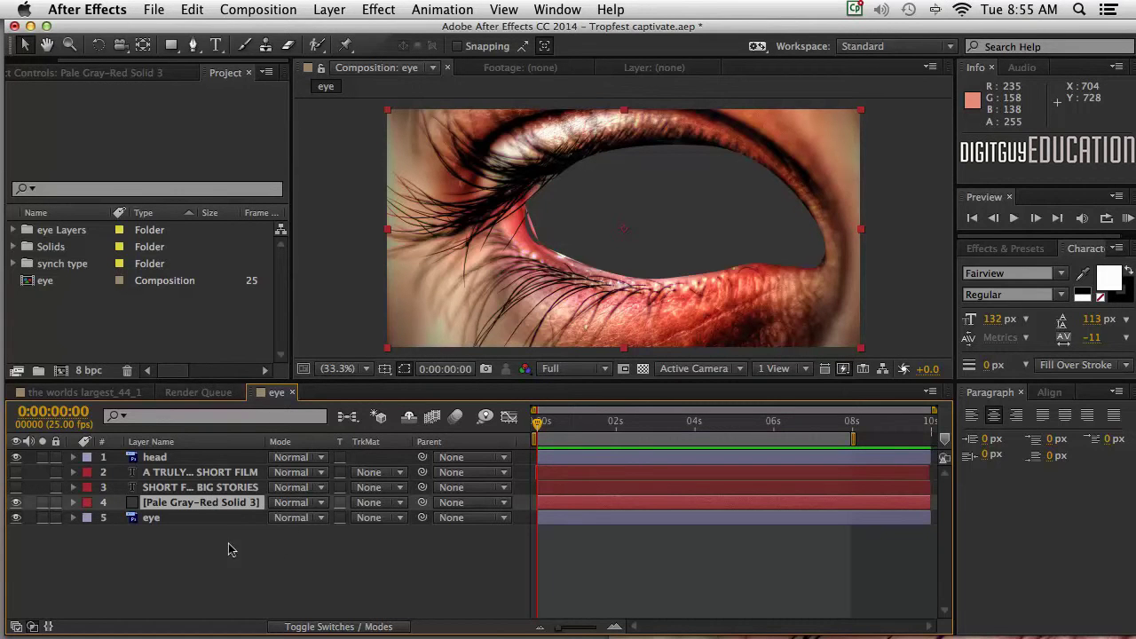
pyautogui.click(318, 502)
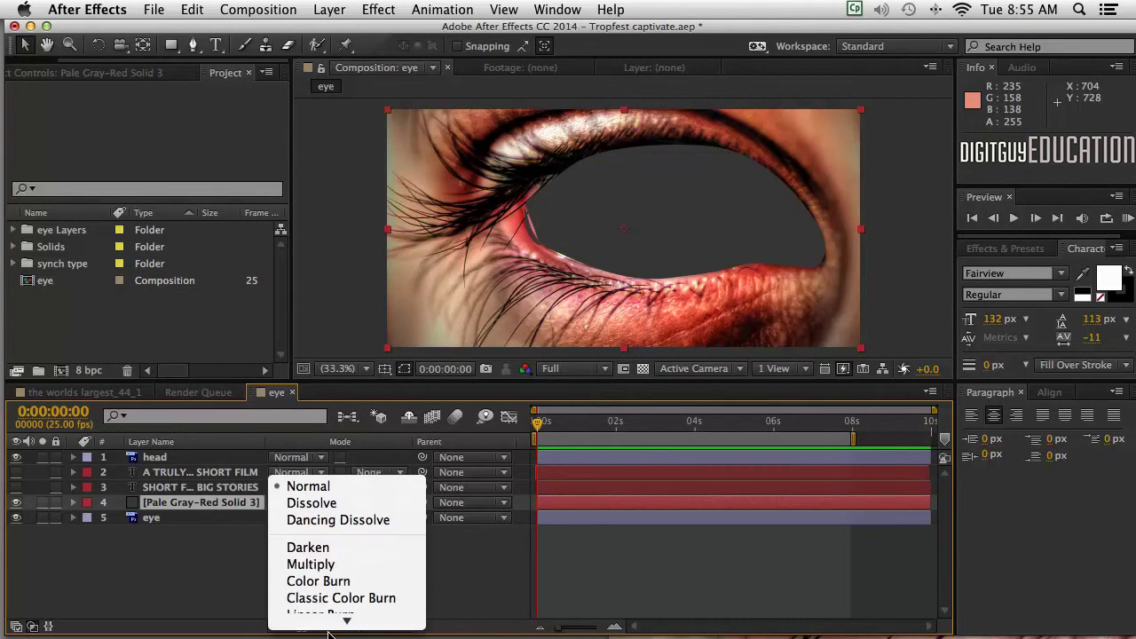
pyautogui.click(333, 479)
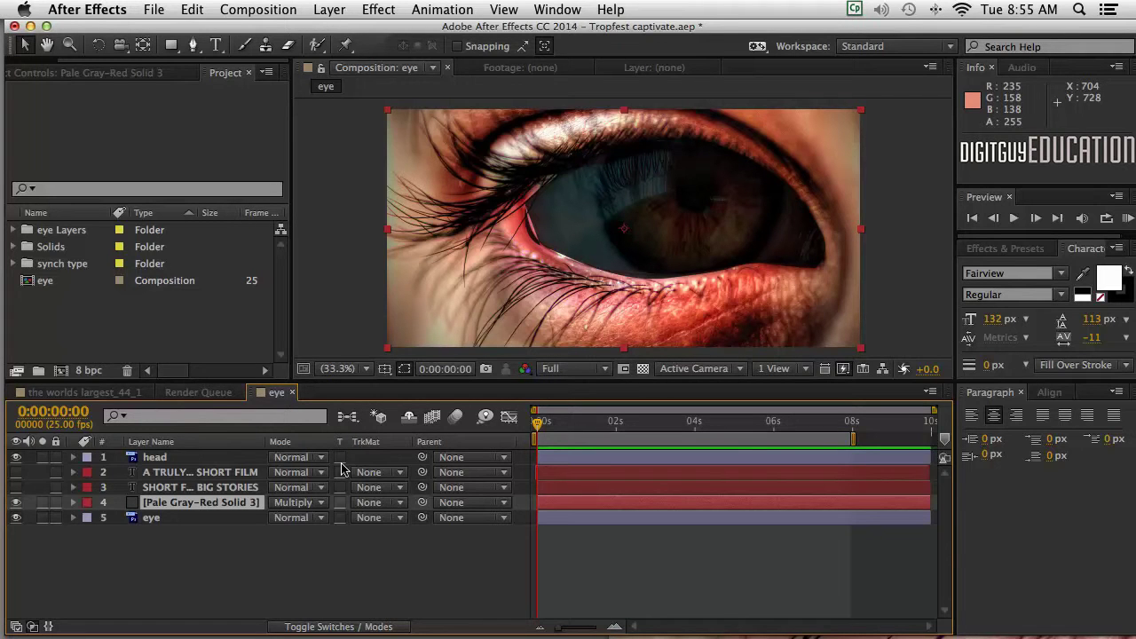
# Toggle the two text layers on and off to check their legibility over the darkened eye.
pyautogui.click(15, 487)
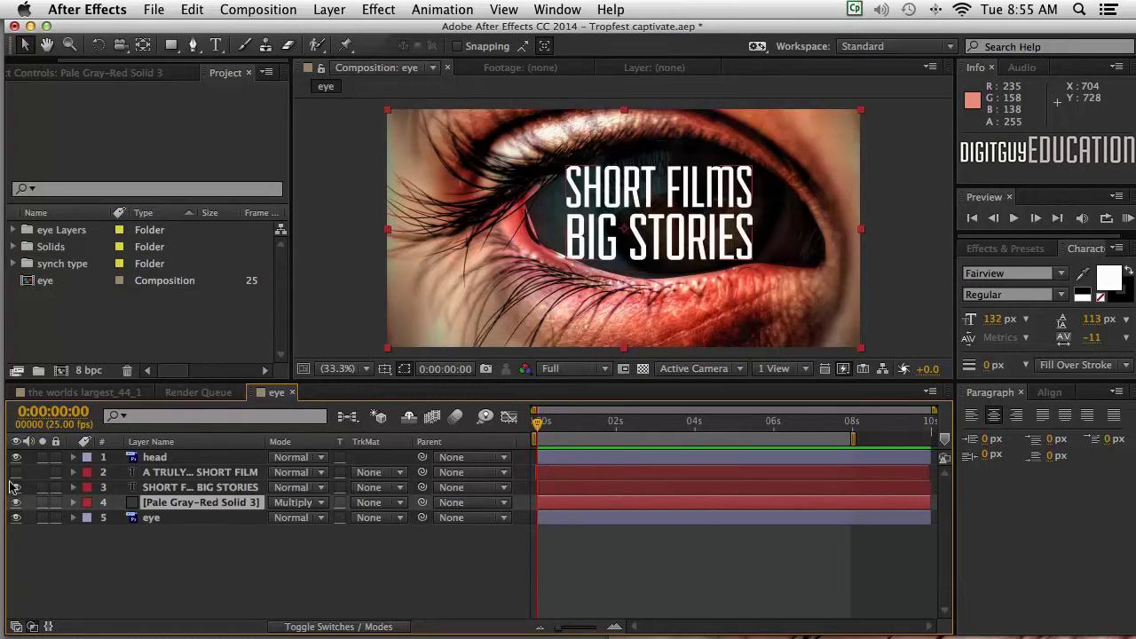
pyautogui.click(15, 487)
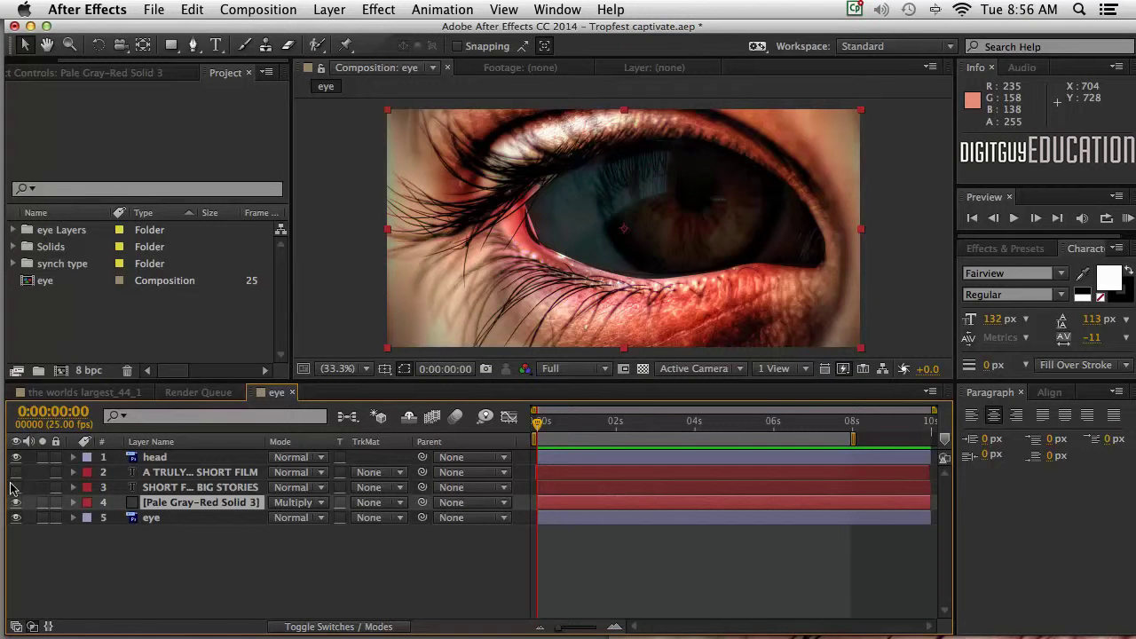
pyautogui.click(15, 486)
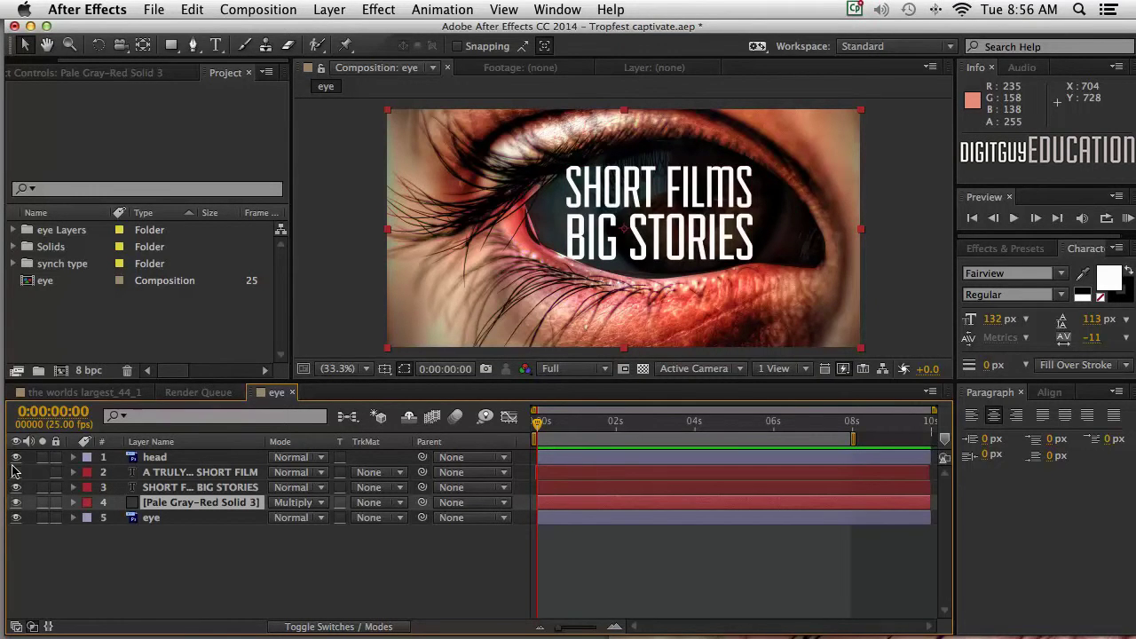
pyautogui.click(15, 472)
pyautogui.click(15, 472)
pyautogui.click(15, 486)
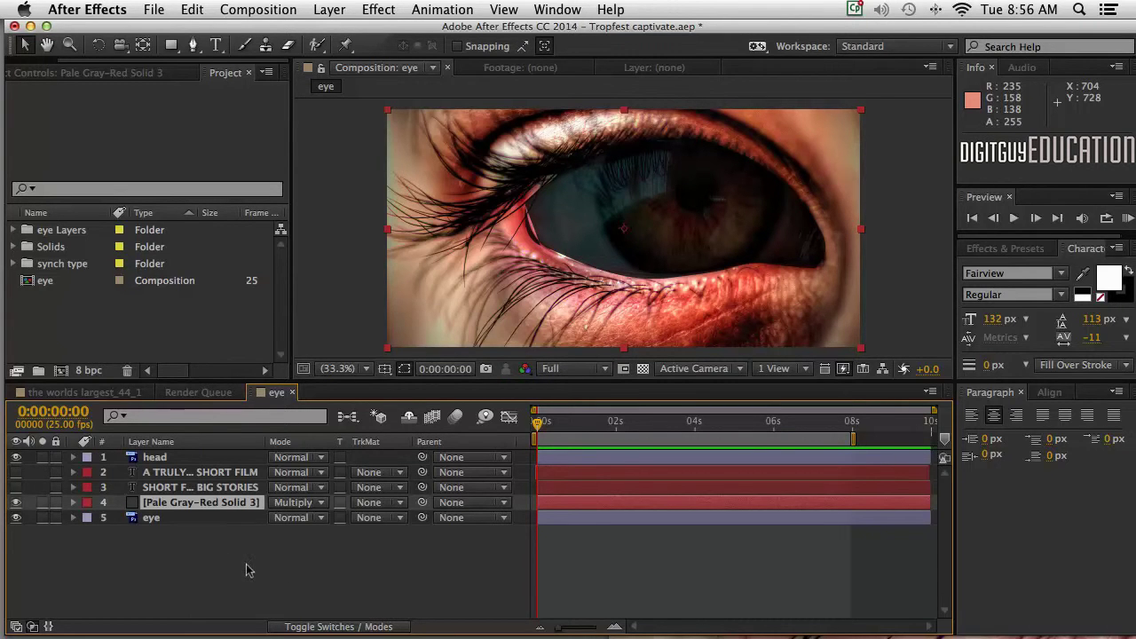
# Show the SHORT FILMS BIG STORIES layer and keyframe its Position at 0:00:00:14, with the text moved down to about 600, 772.
pyautogui.click(15, 486)
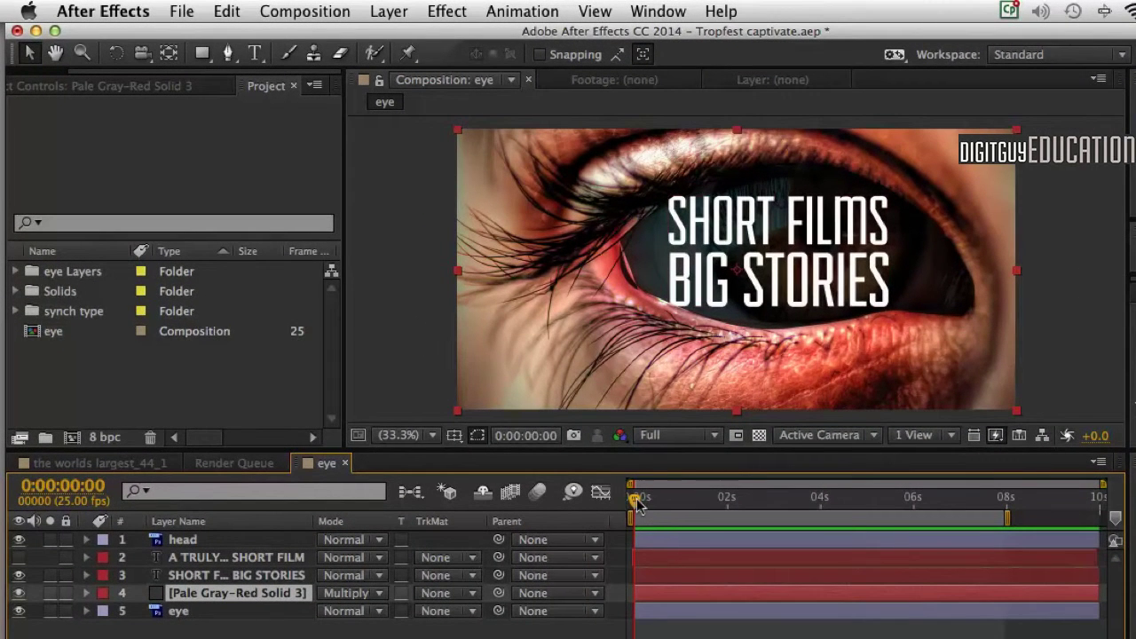
pyautogui.moveTo(1103, 484); pyautogui.dragTo(916, 484)
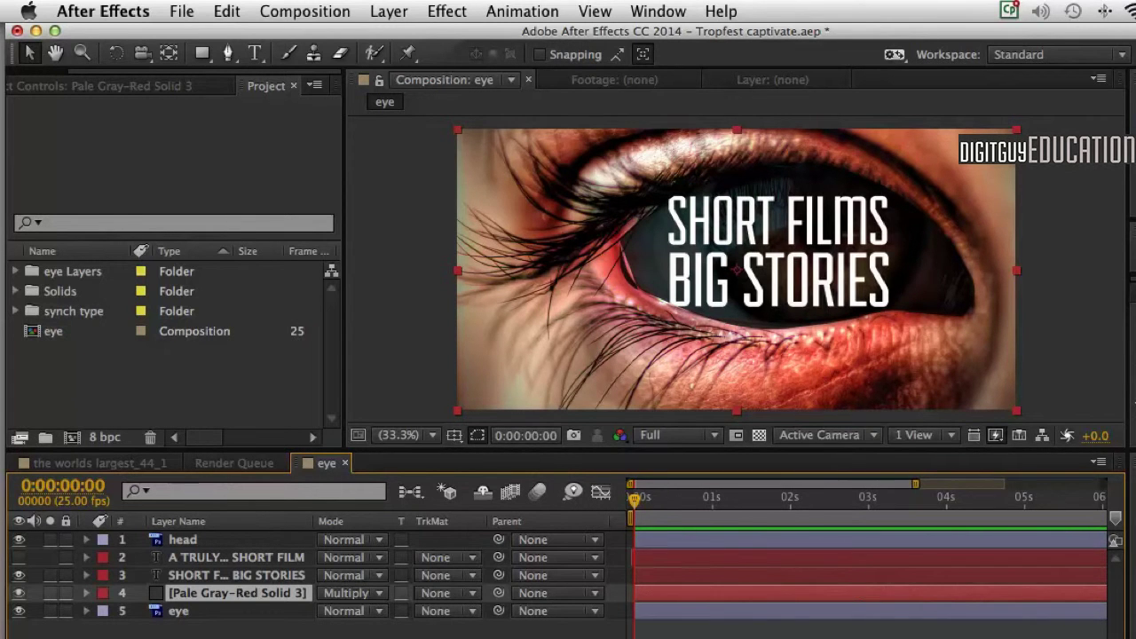
pyautogui.moveTo(634, 498); pyautogui.dragTo(676, 501)
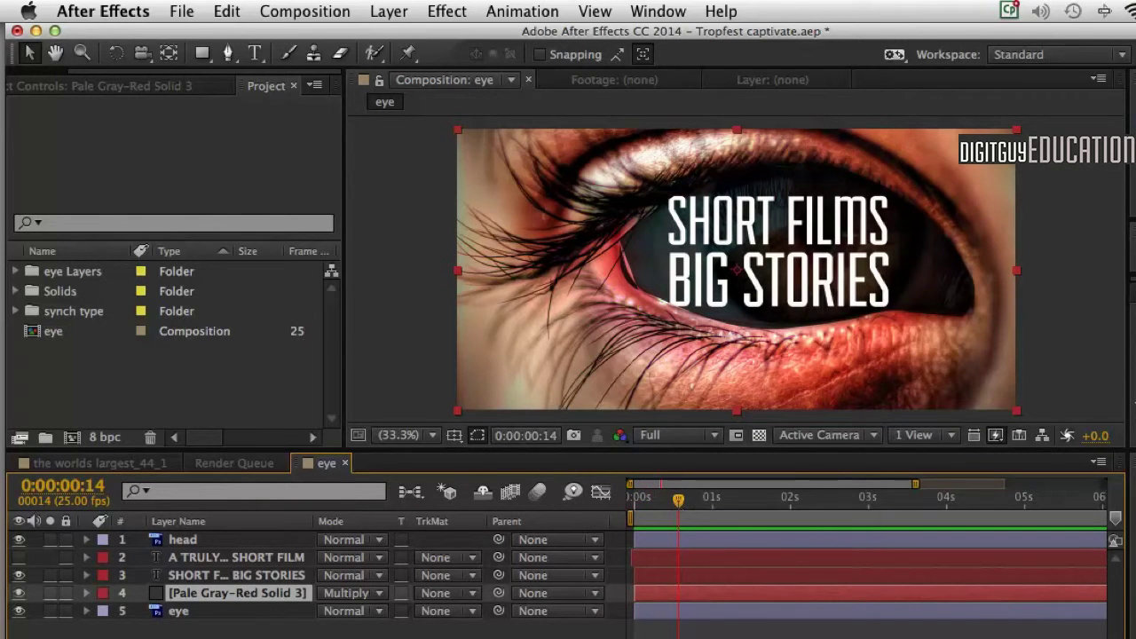
pyautogui.click(213, 575)
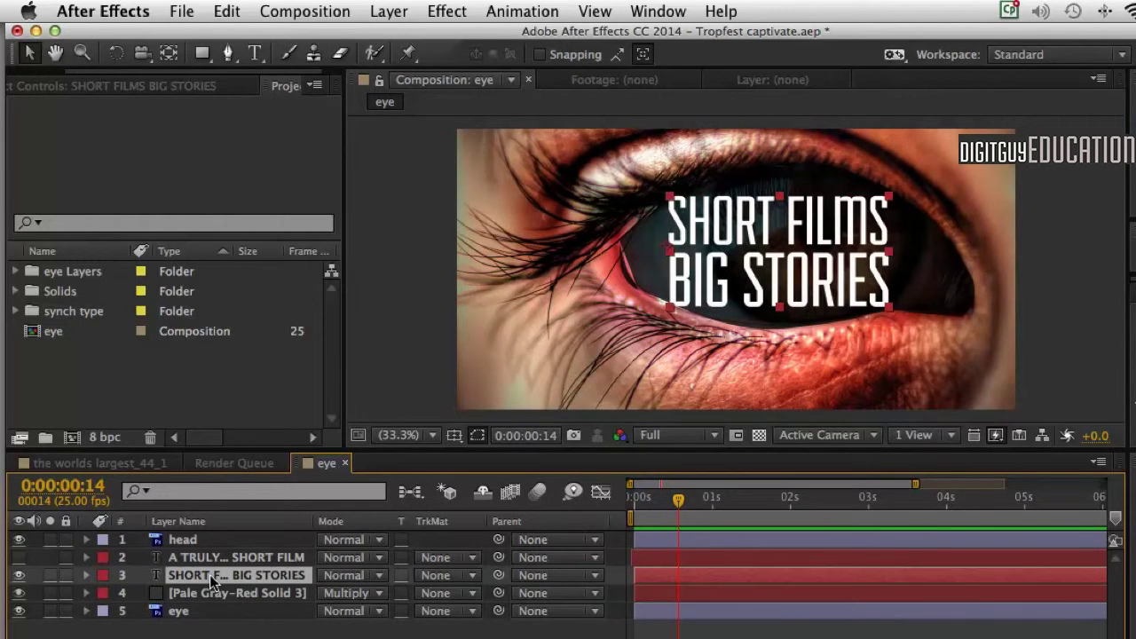
pyautogui.press('p')
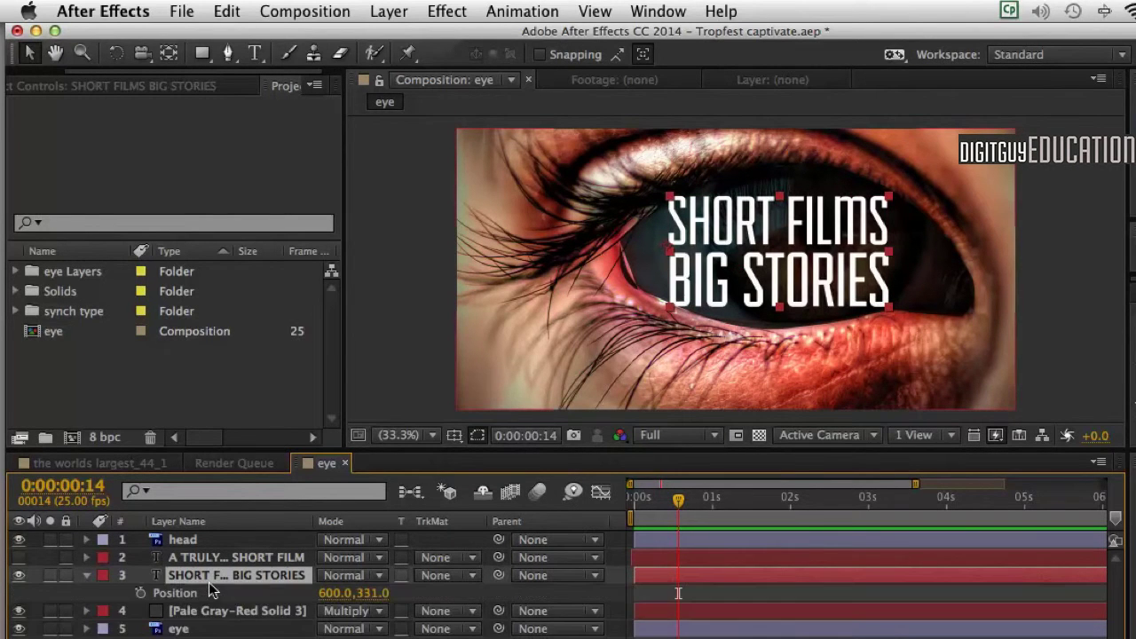
pyautogui.click(139, 593)
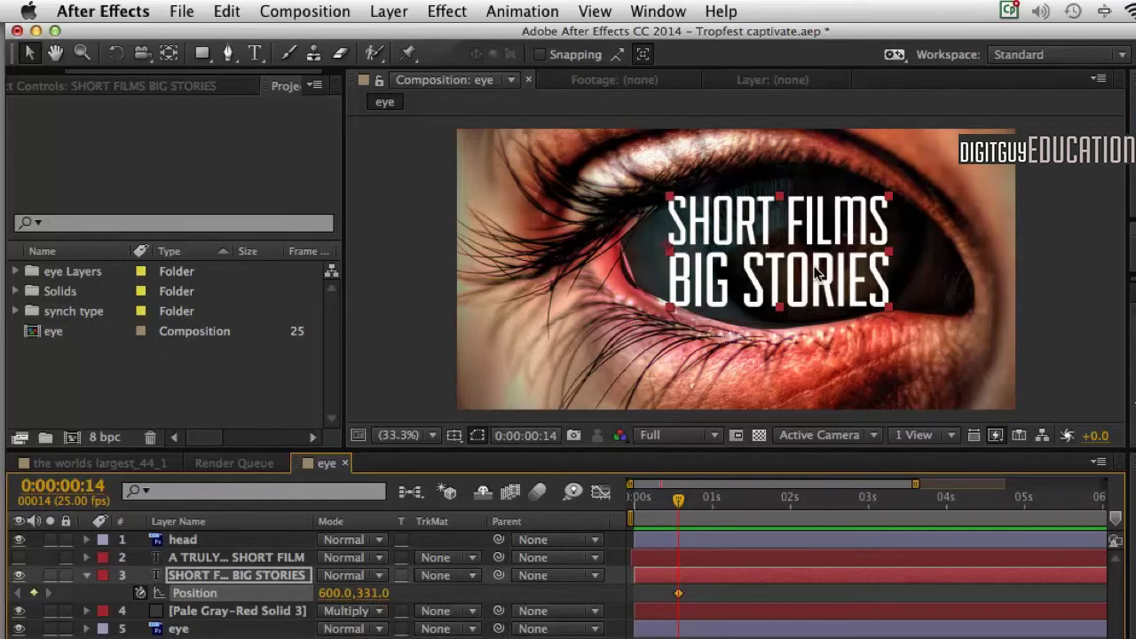
pyautogui.moveTo(805, 277); pyautogui.dragTo(800, 424)
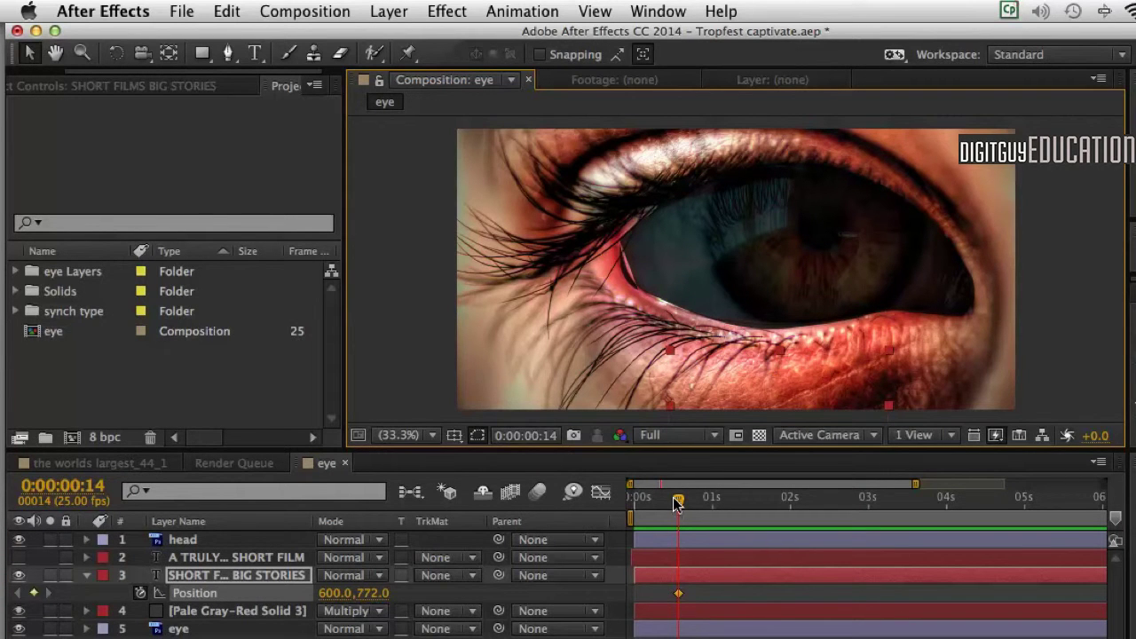
# Add a second Position keyframe at 0:00:01:02 that raises the SHORT FILMS BIG STORIES text to about 600, 323.
pyautogui.moveTo(675, 502); pyautogui.dragTo(716, 504)
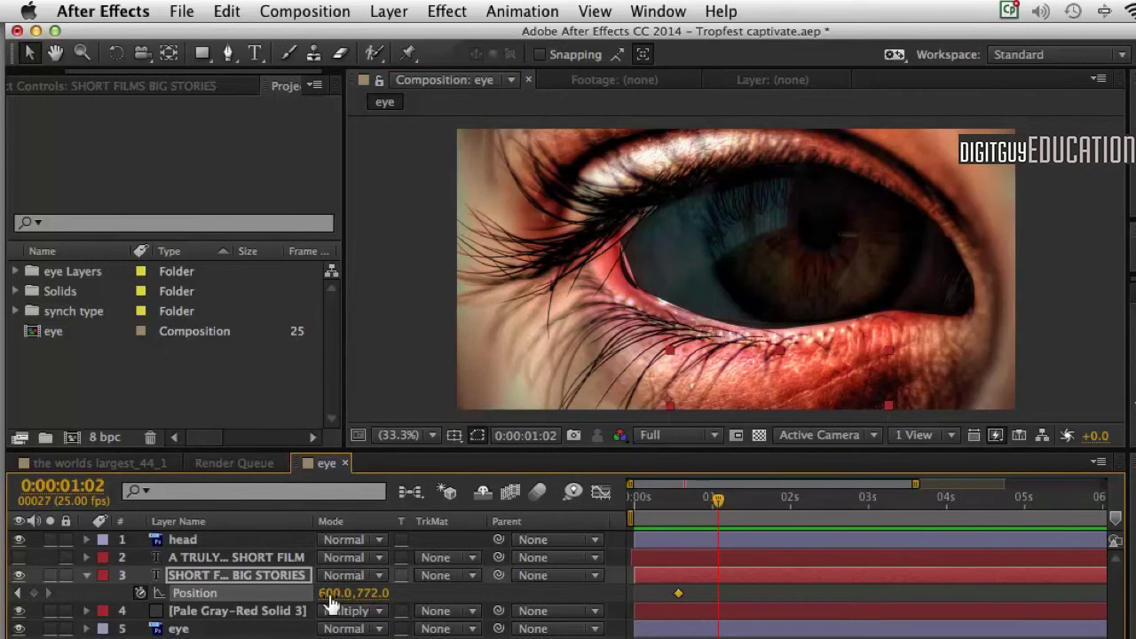
pyautogui.moveTo(359, 593); pyautogui.dragTo(92, 593)
pyautogui.moveTo(359, 593); pyautogui.dragTo(216, 579)
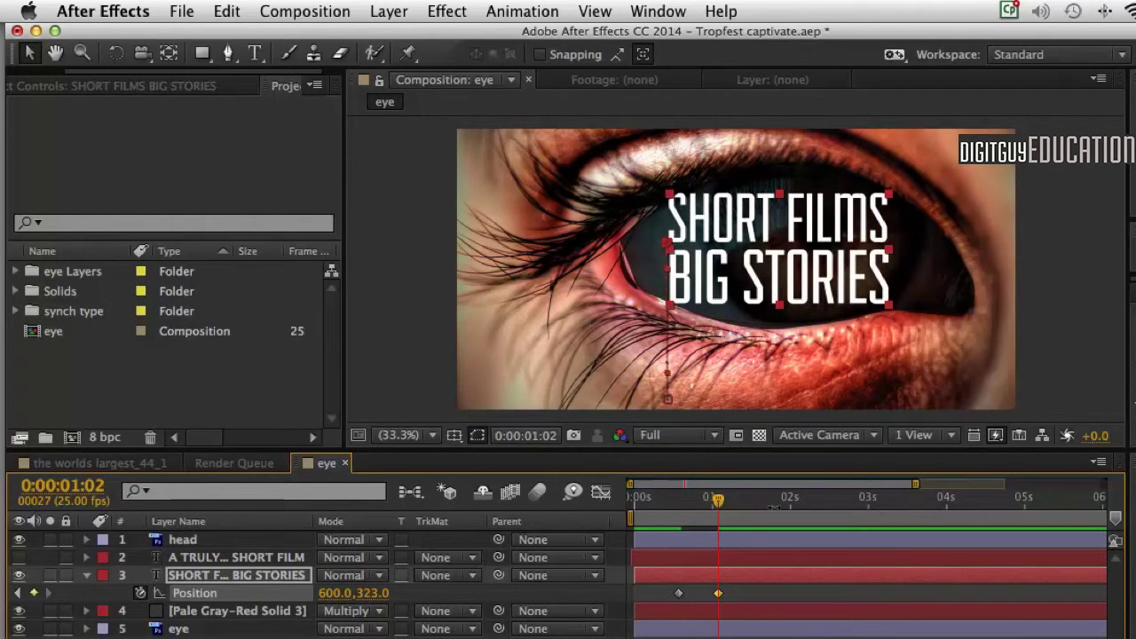
# Preview the rising text animation and set the end of the work area at 0:00:01:17.
pyautogui.moveTo(706, 503); pyautogui.dragTo(665, 503)
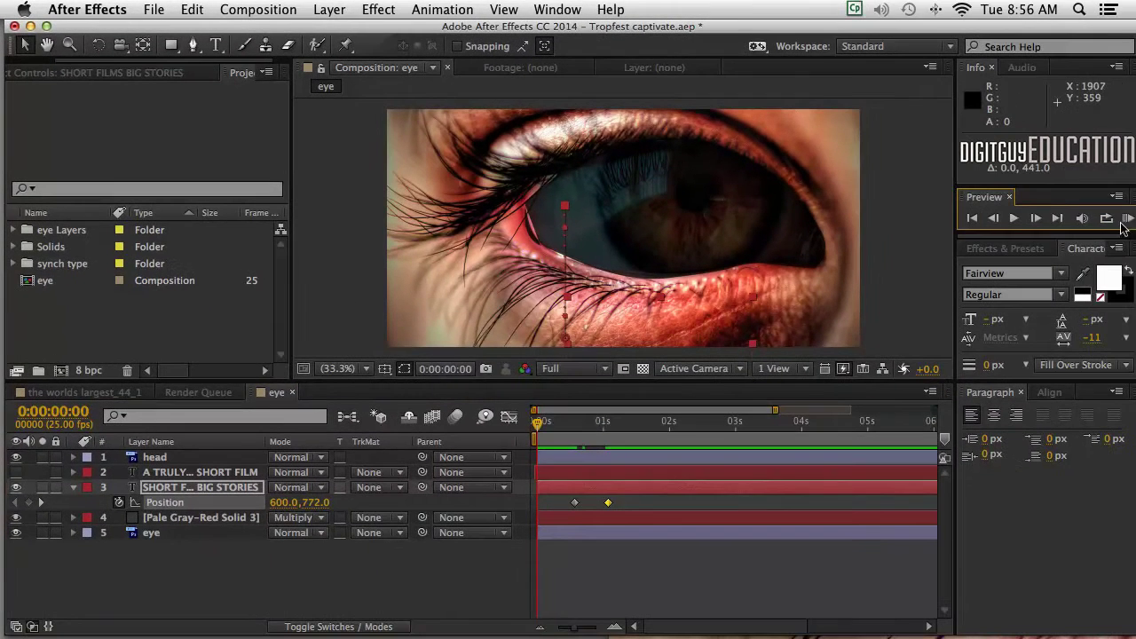
pyautogui.click(1126, 220)
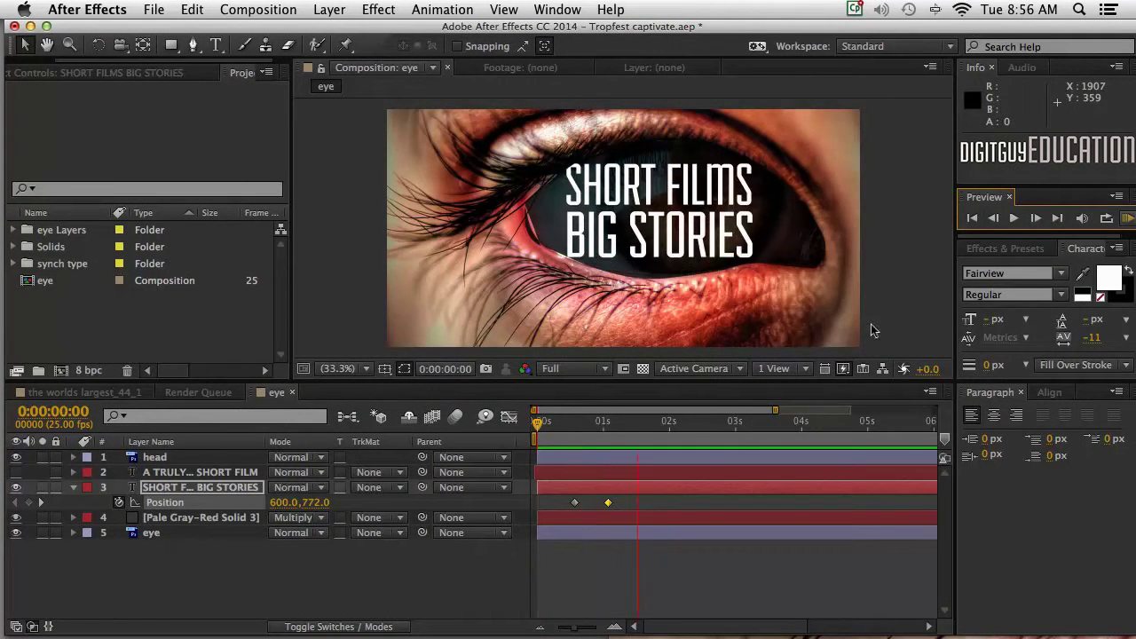
pyautogui.click(646, 422)
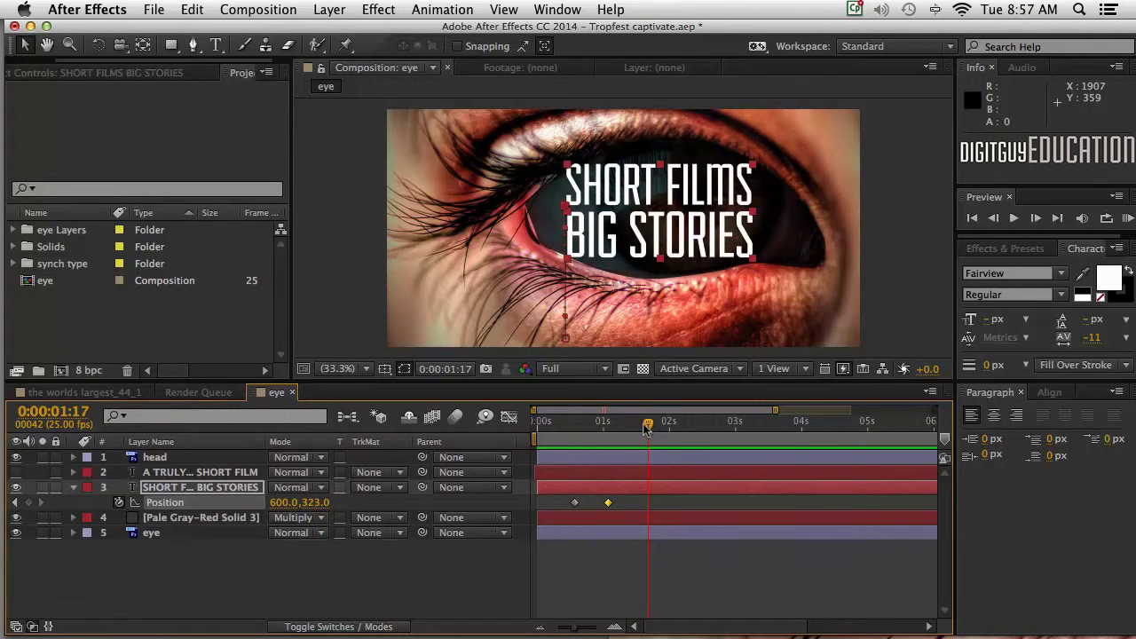
pyautogui.press('n')
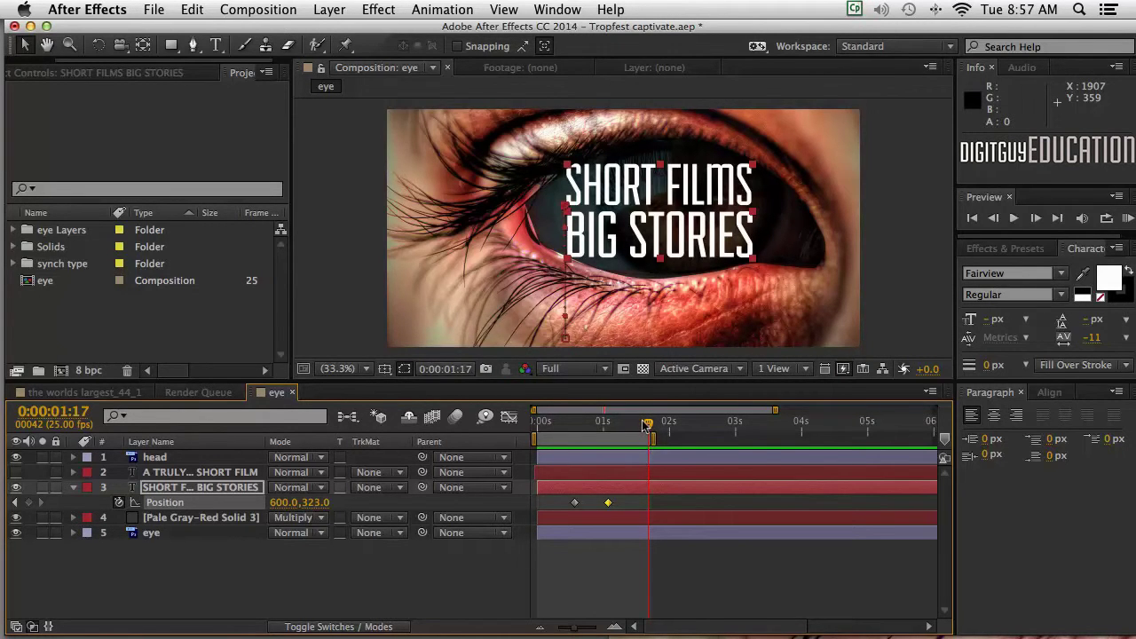
# Try Easy Ease Out on both Position keyframes of the SHORT FILMS BIG STORIES layer, then undo it.
pyautogui.press('KP_0')
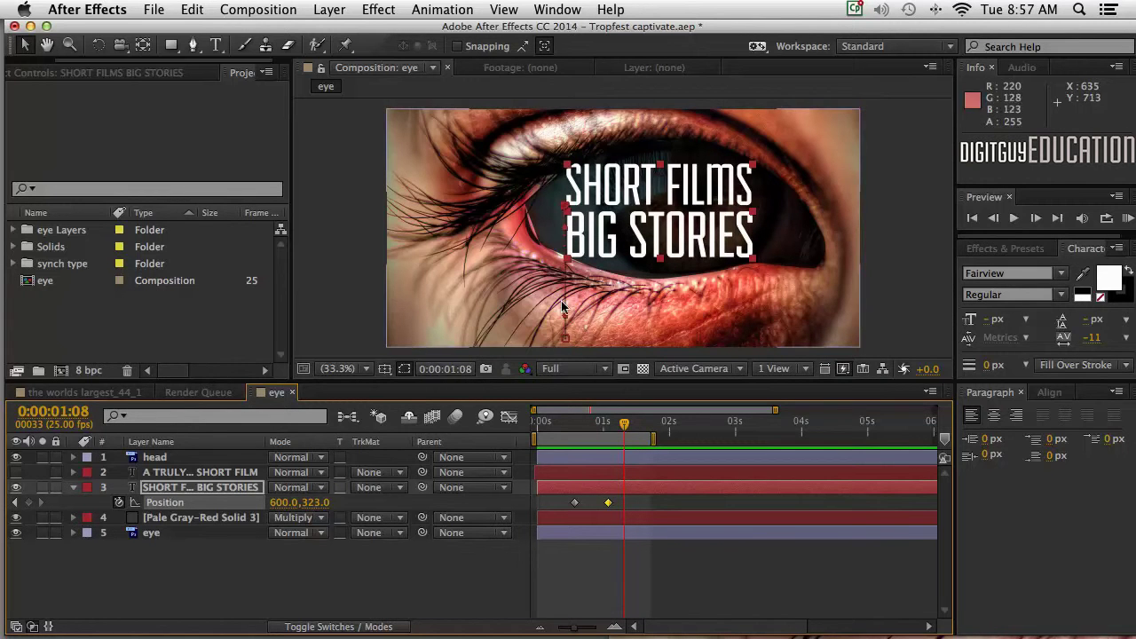
pyautogui.click(612, 505)
pyautogui.click(435, 9)
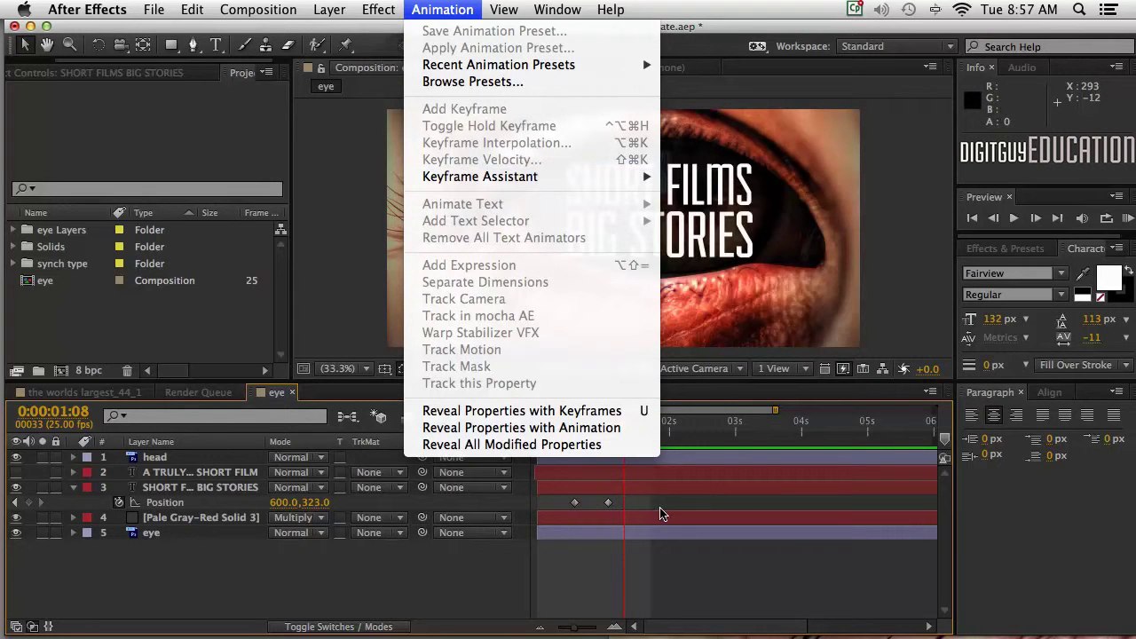
pyautogui.click(624, 499)
pyautogui.moveTo(610, 508); pyautogui.dragTo(555, 495)
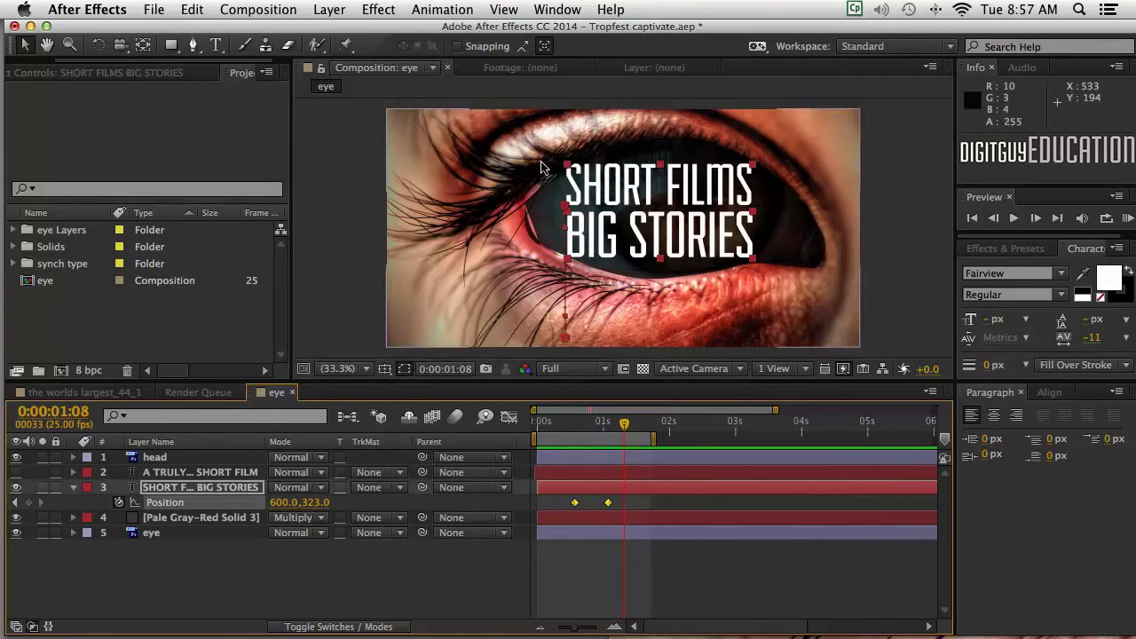
pyautogui.click(455, 9)
pyautogui.click(453, 9)
pyautogui.click(444, 9)
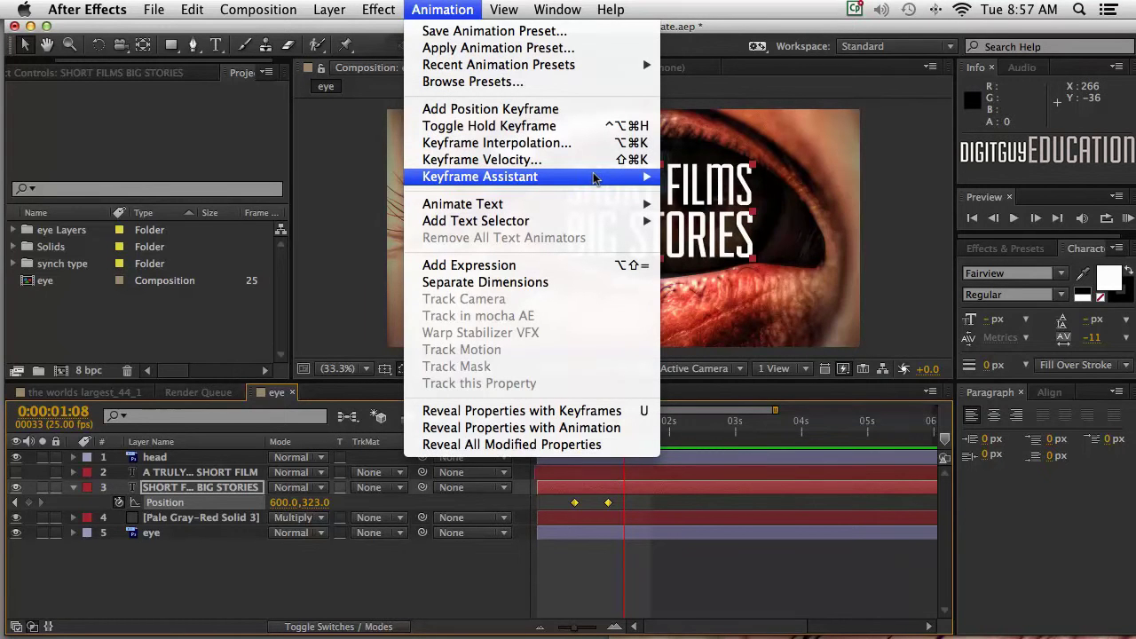
pyautogui.moveTo(593, 177)
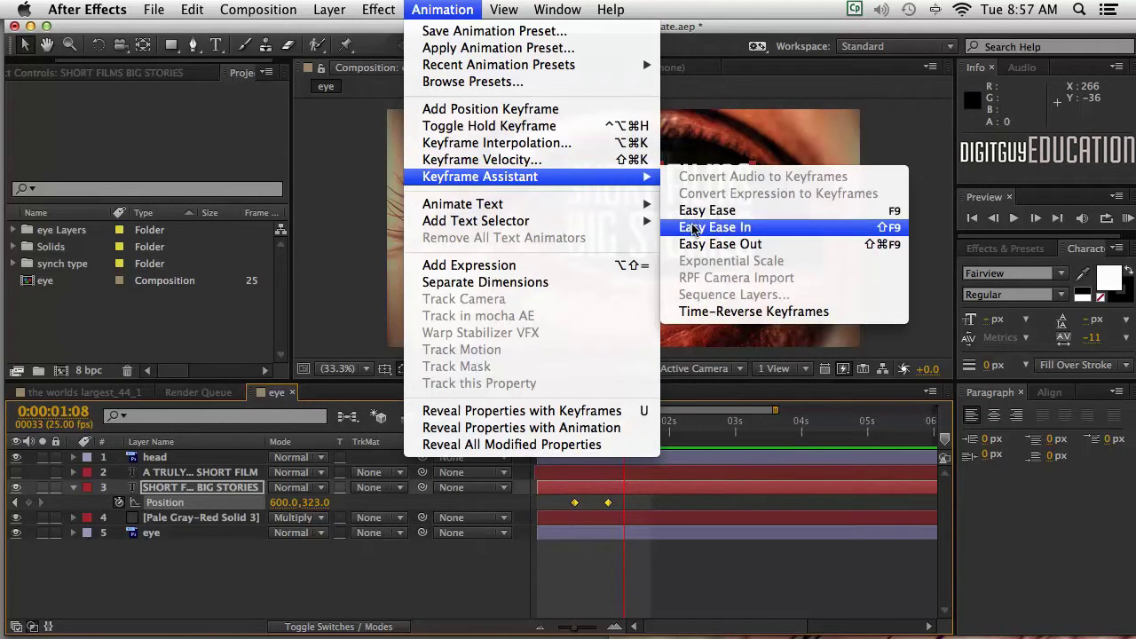
pyautogui.click(695, 244)
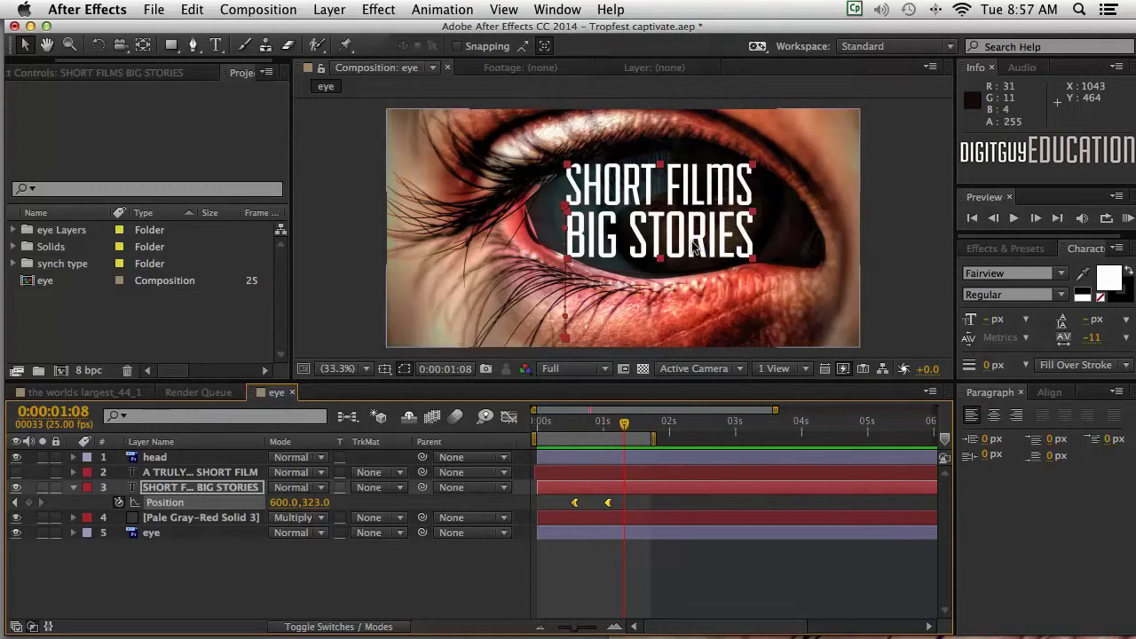
pyautogui.press('super+z')
# Show the speed graph of the SHORT FILMS BIG STORIES layer's Position keyframes in the Graph Editor.
pyautogui.moveTo(624, 423); pyautogui.dragTo(568, 429)
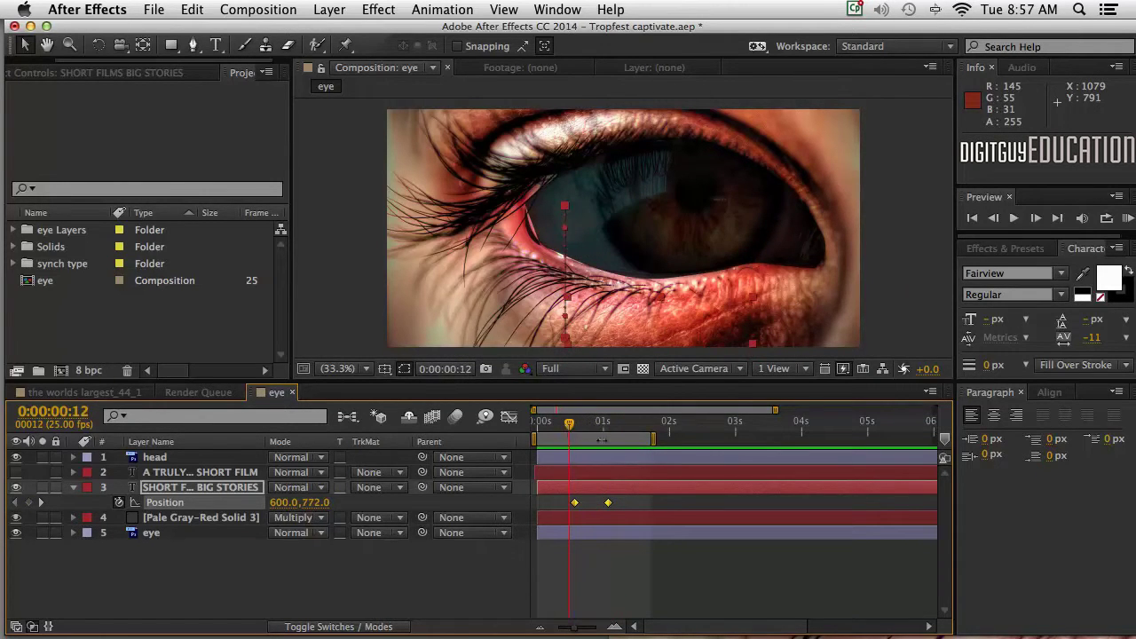
pyautogui.click(628, 504)
pyautogui.click(575, 503)
pyautogui.click(509, 417)
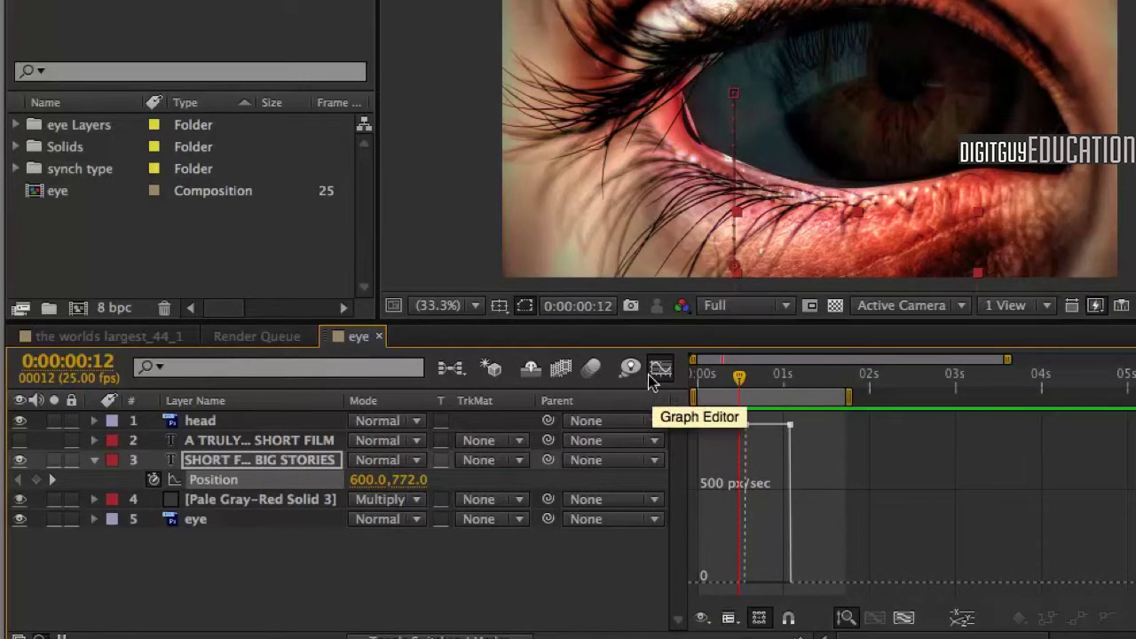
pyautogui.click(784, 428)
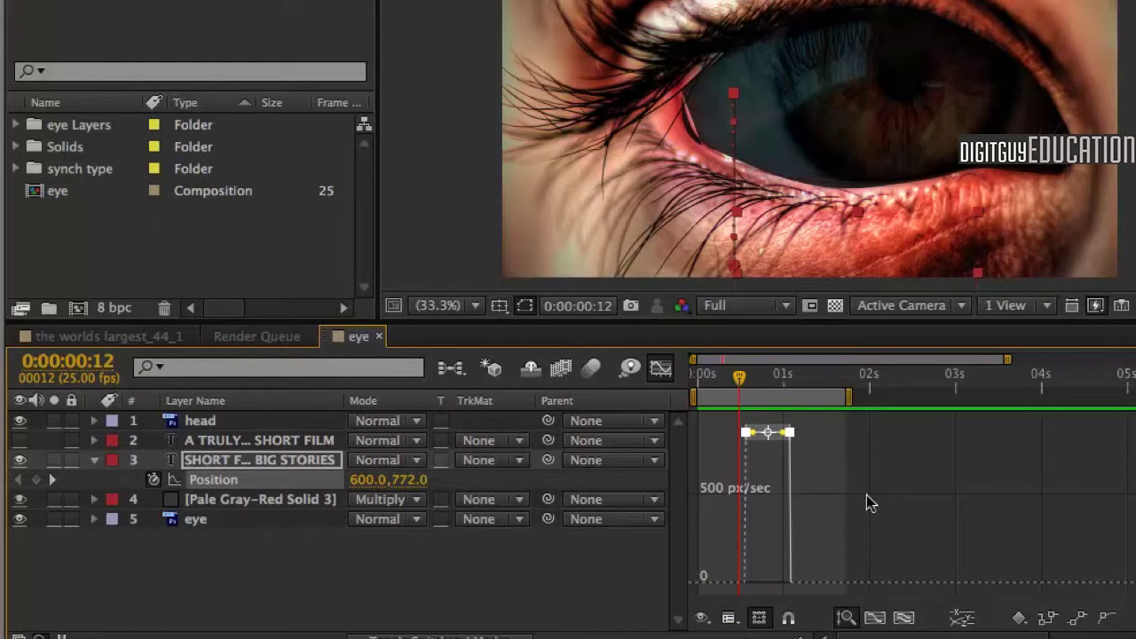
pyautogui.click(729, 615)
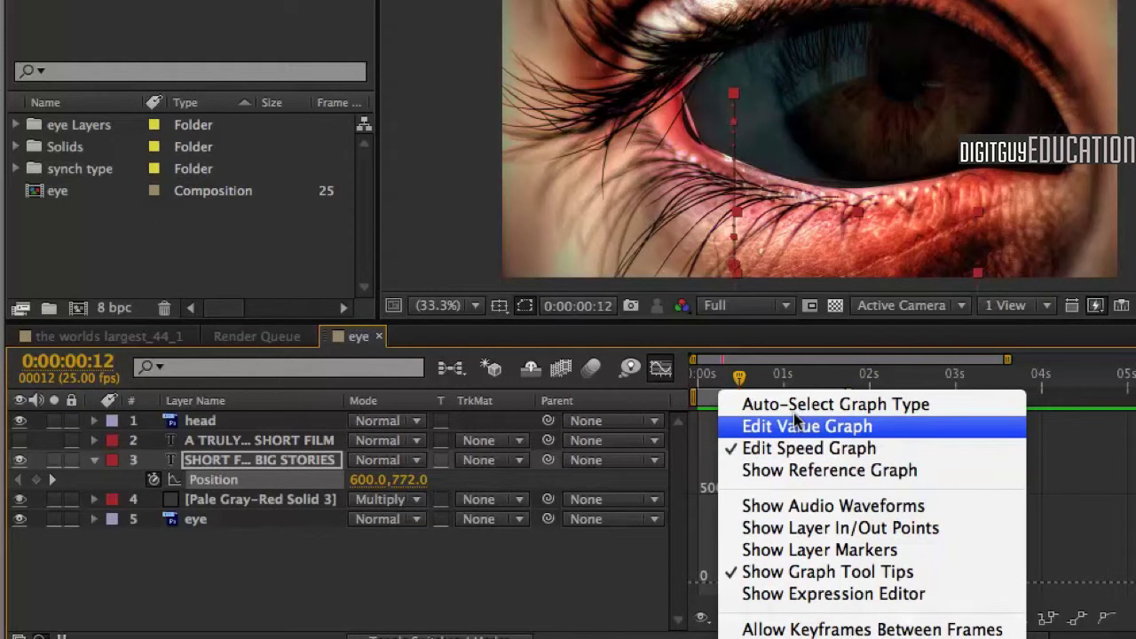
pyautogui.click(794, 447)
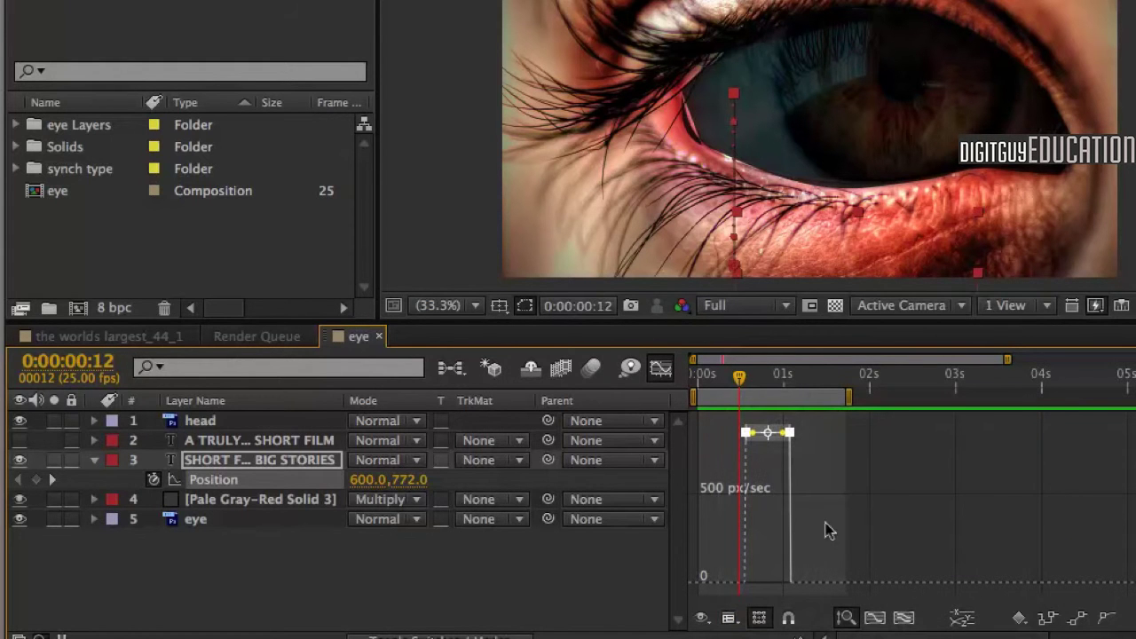
# Lower the speed at both Position keyframes to 0, moving the second to about 0:00:01:08, and preview the eased rise.
pyautogui.moveTo(754, 433); pyautogui.dragTo(745, 586)
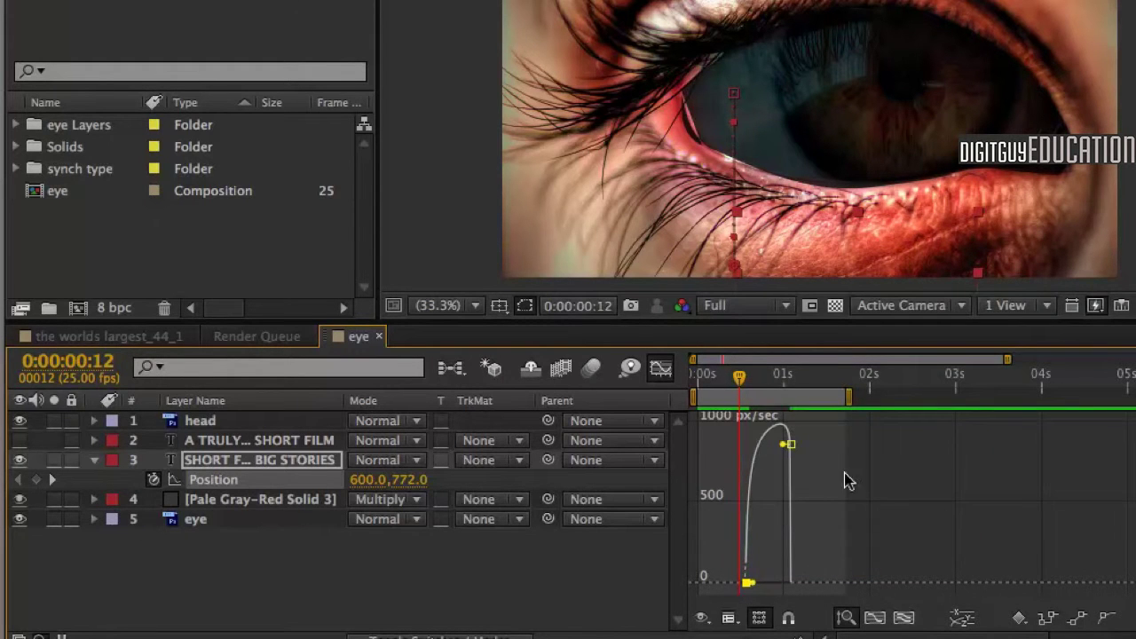
pyautogui.moveTo(789, 443); pyautogui.dragTo(808, 580)
pyautogui.press('Home')
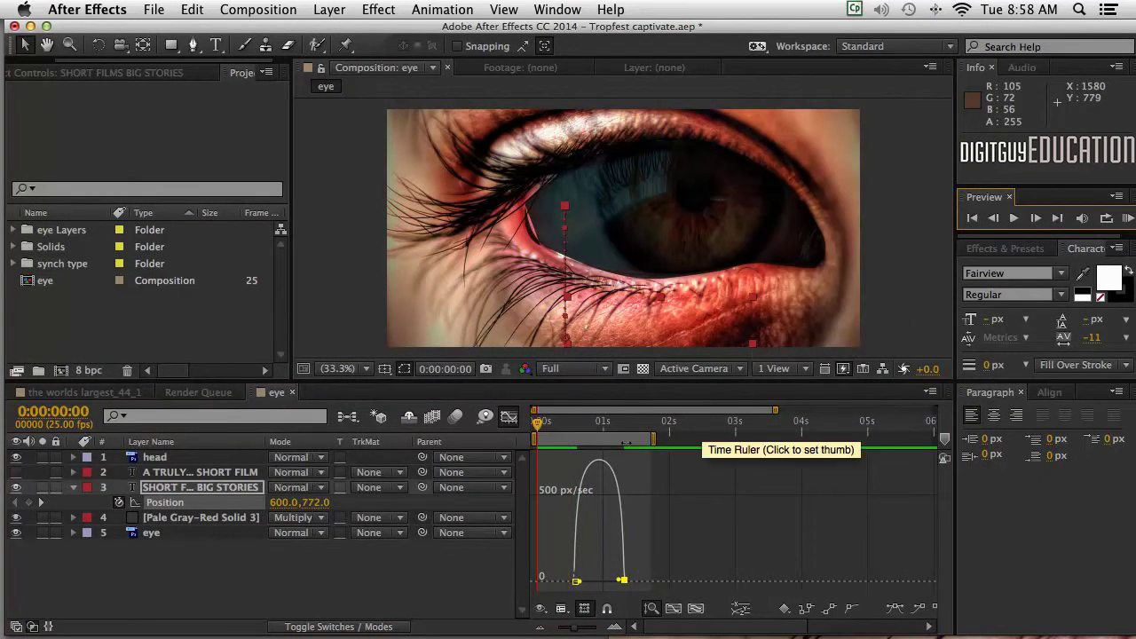
pyautogui.moveTo(538, 422); pyautogui.dragTo(632, 428)
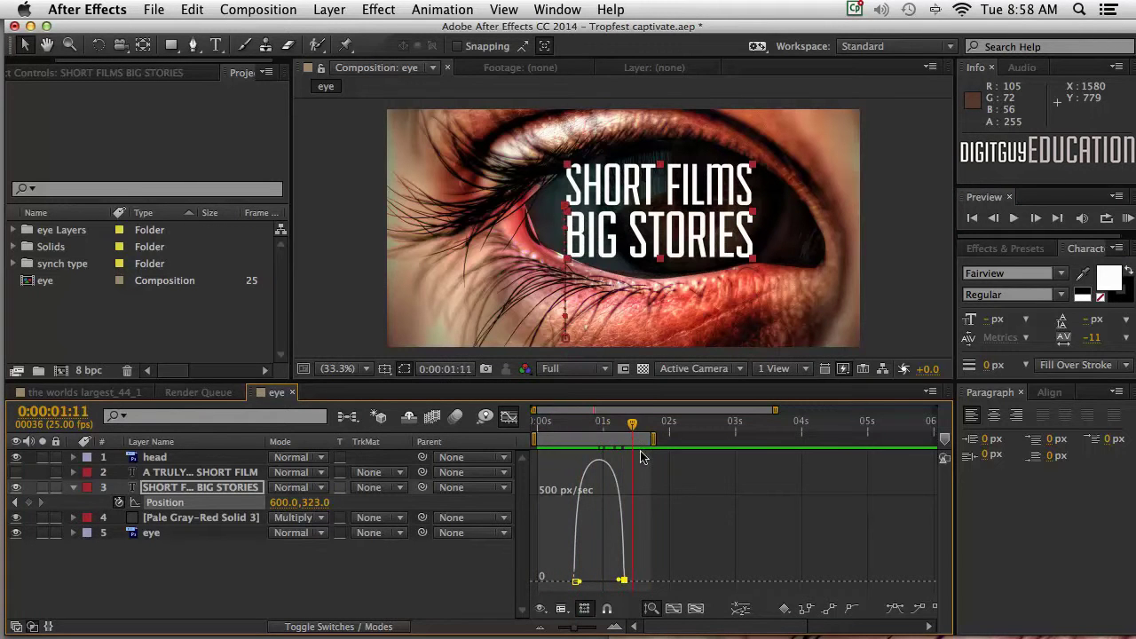
pyautogui.click(1127, 218)
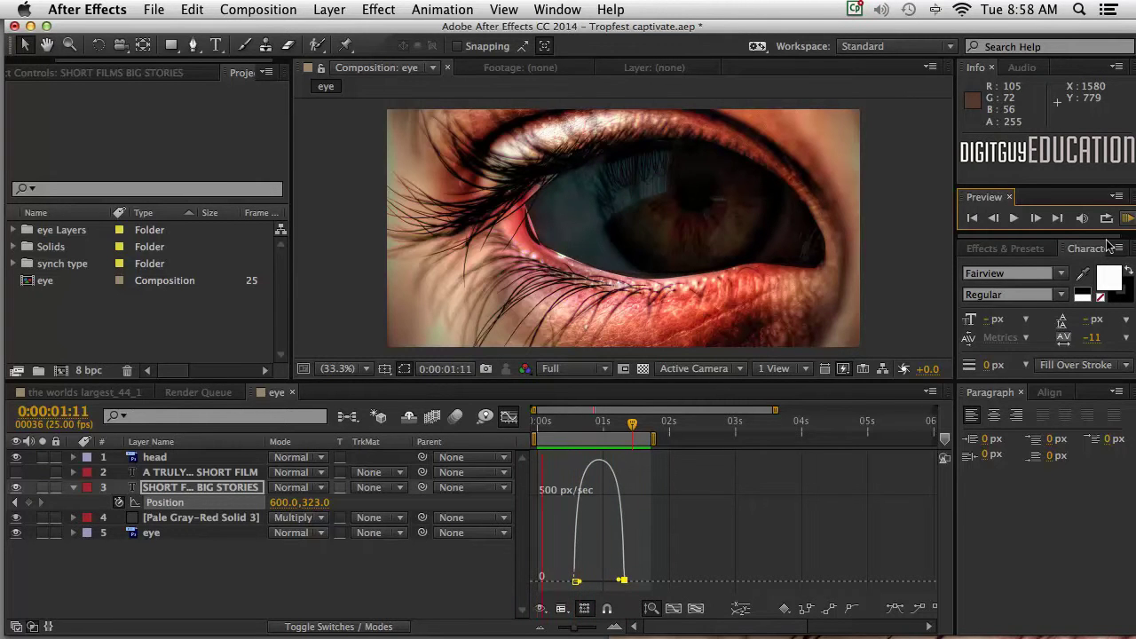
pyautogui.click(694, 503)
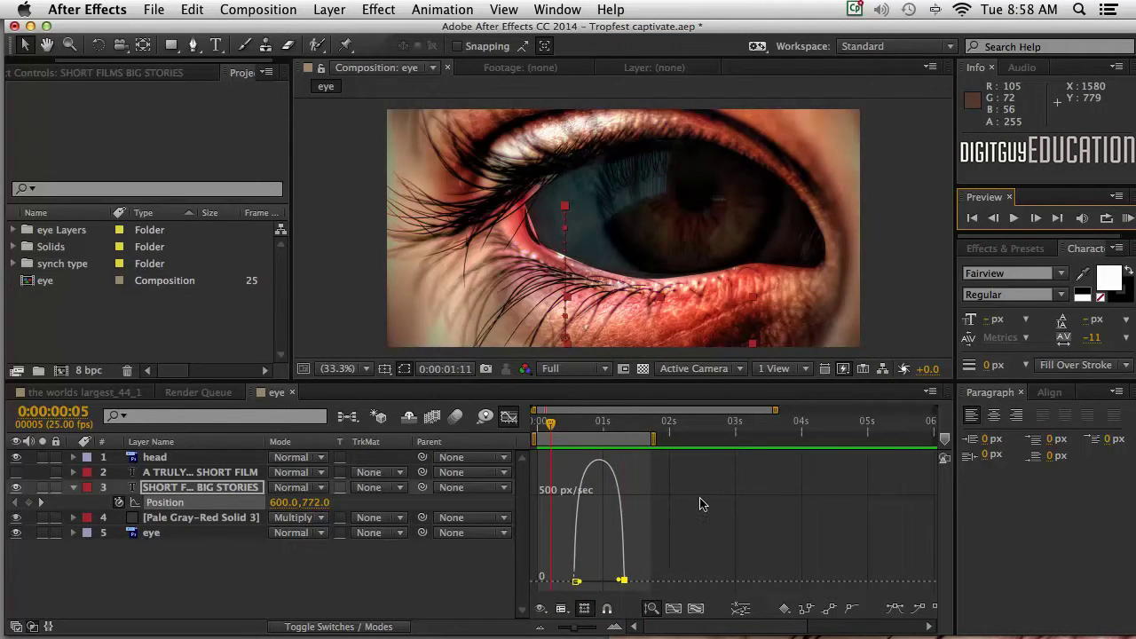
# Stretch the second keyframe's incoming handle about halfway back to the first so speed peaks early, and preview the text's rise.
pyautogui.click(622, 581)
pyautogui.moveTo(621, 581); pyautogui.dragTo(581, 578)
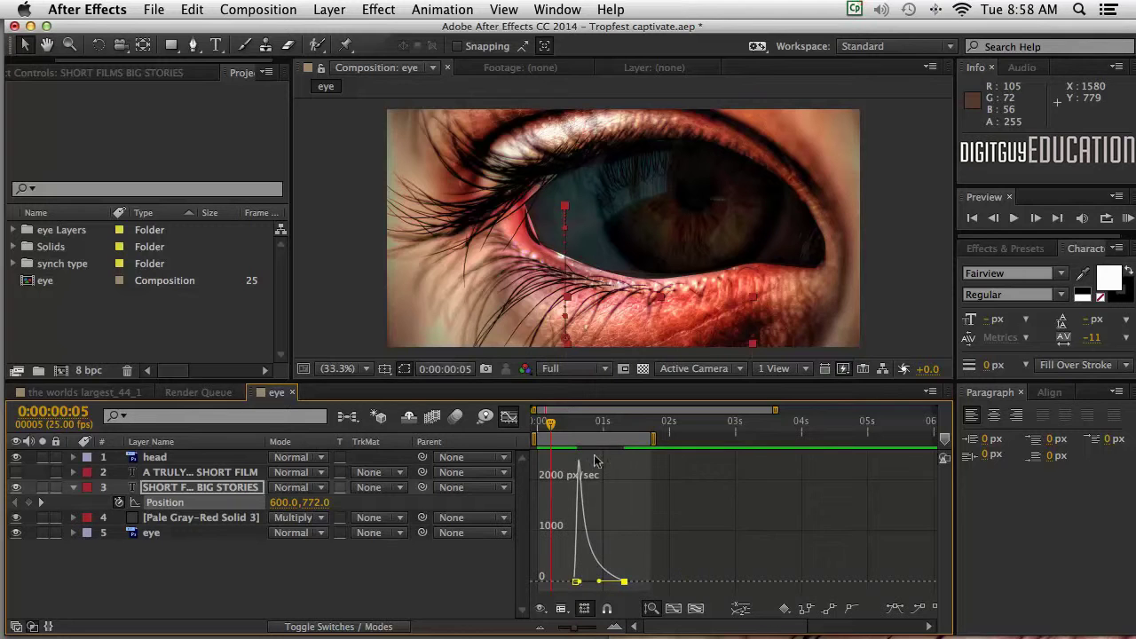
pyautogui.click(972, 218)
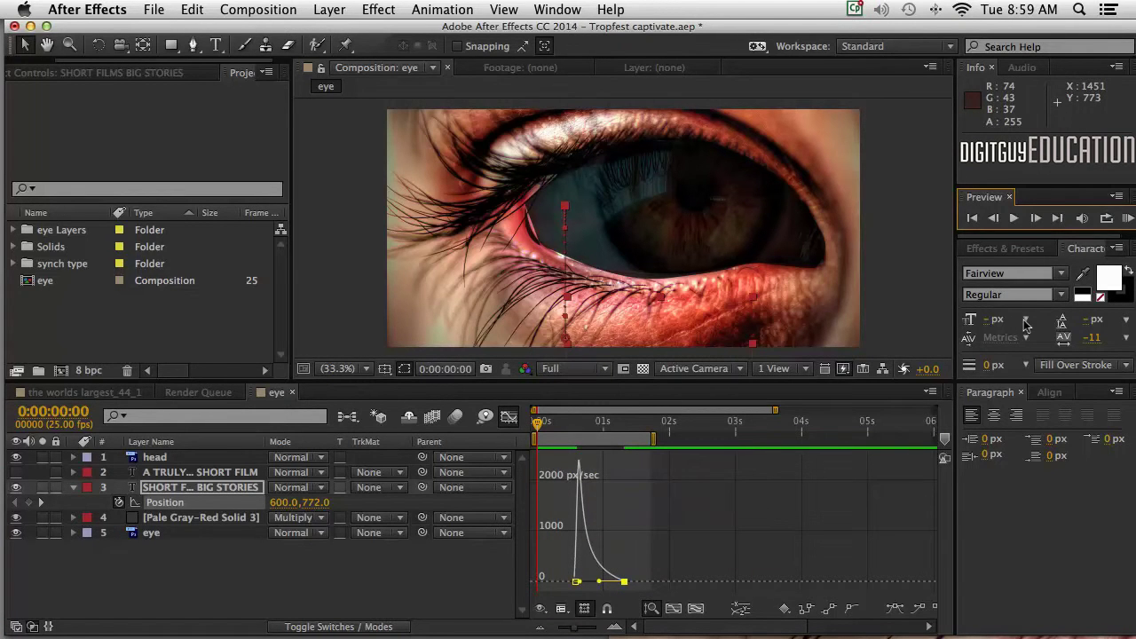
pyautogui.click(1126, 217)
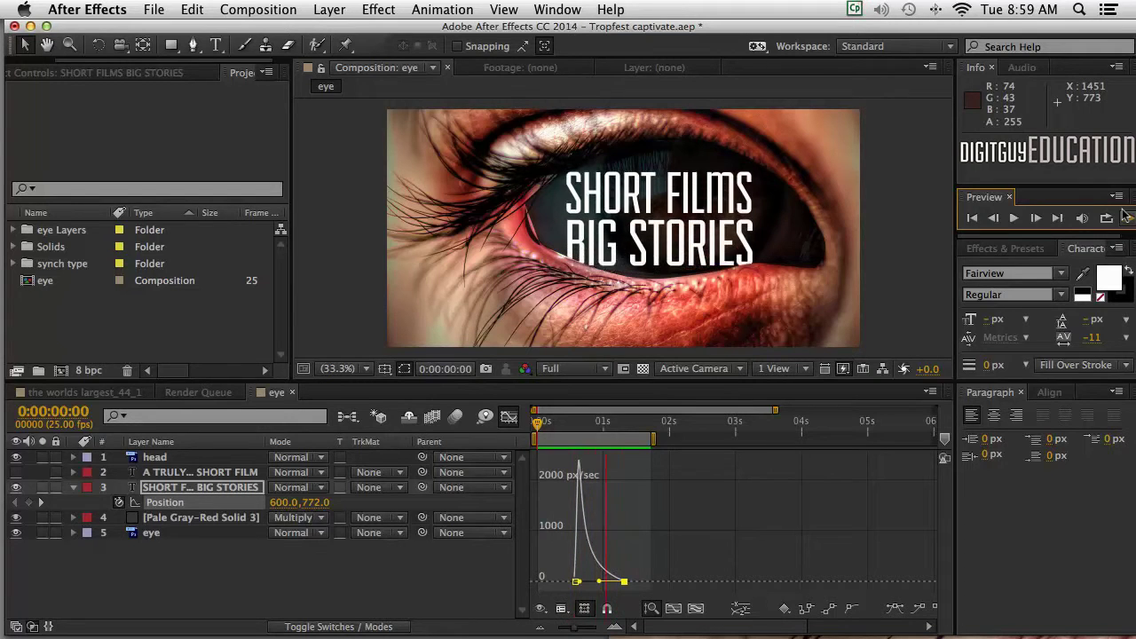
pyautogui.press('space')
# Try stretching the first keyframe's outgoing handle towards the middle of the speed graph, undo the handle changes and replay the earlier easing.
pyautogui.moveTo(579, 583); pyautogui.dragTo(598, 581)
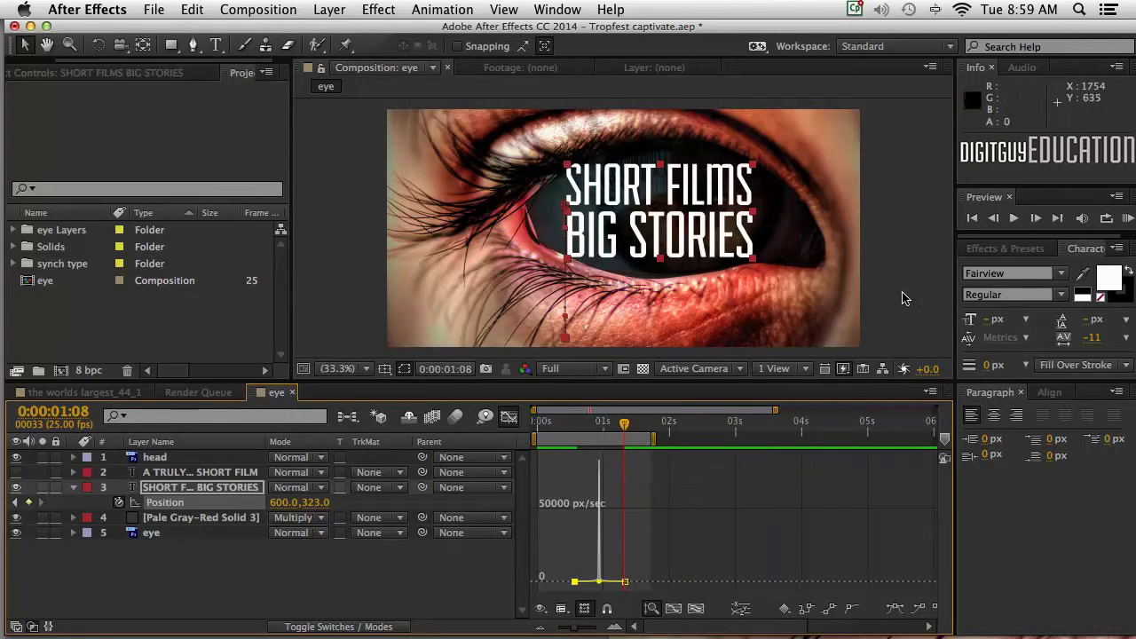
pyautogui.click(1127, 218)
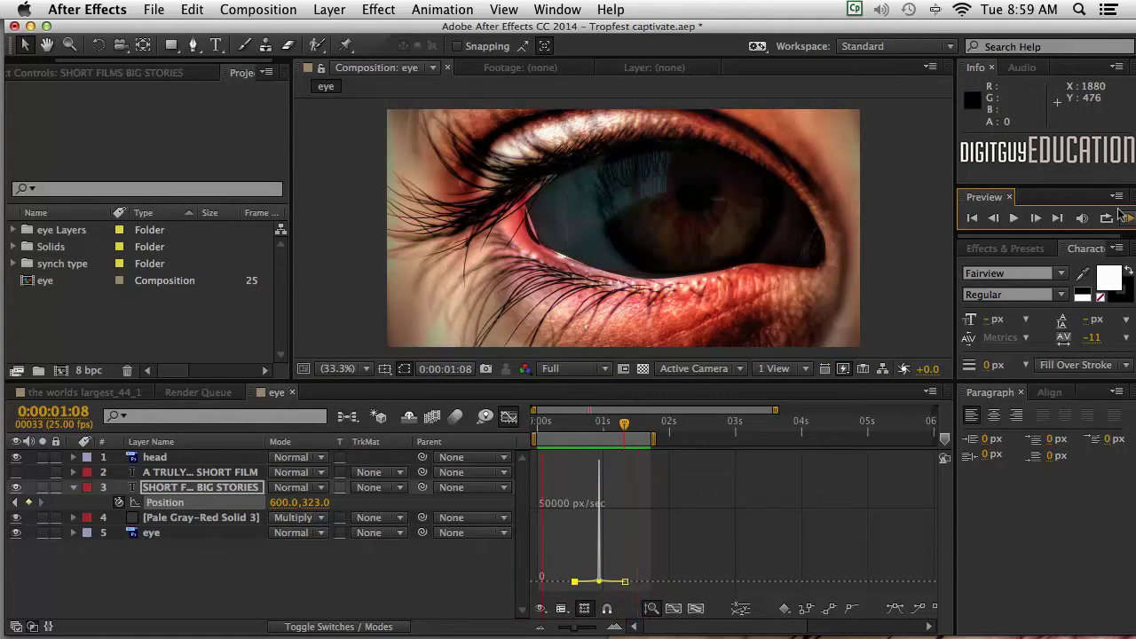
pyautogui.press('space')
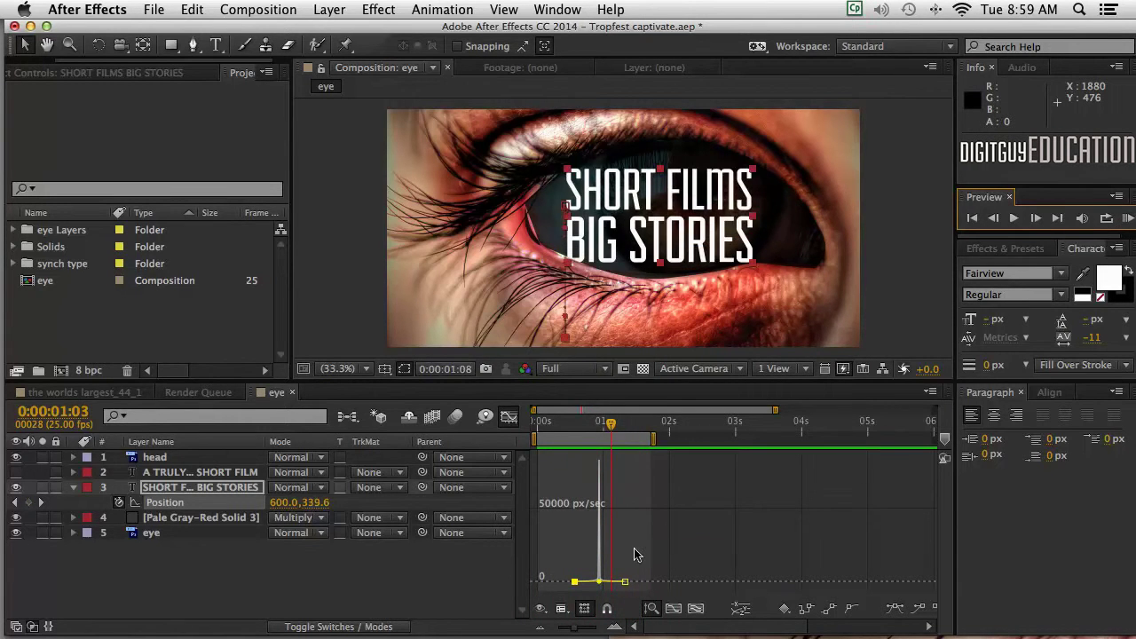
pyautogui.moveTo(602, 582)
pyautogui.mouseDown()
pyautogui.moveTo(600, 525)
pyautogui.moveTo(650, 508)
pyautogui.moveTo(586, 602)
pyautogui.moveTo(599, 583)
pyautogui.mouseUp()
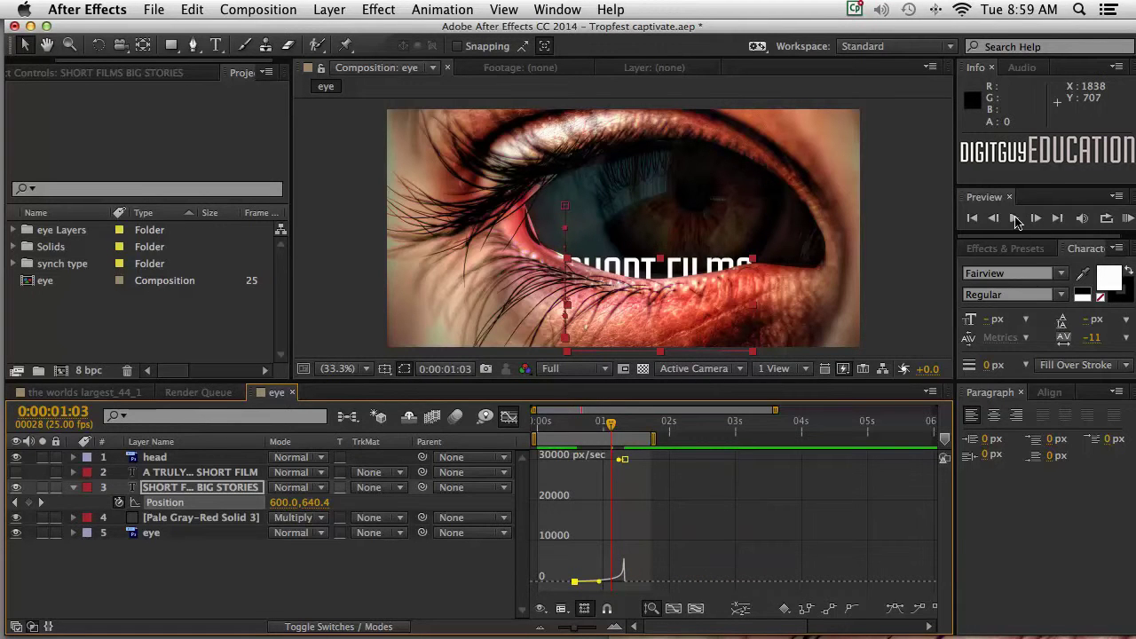
pyautogui.press('super+z')
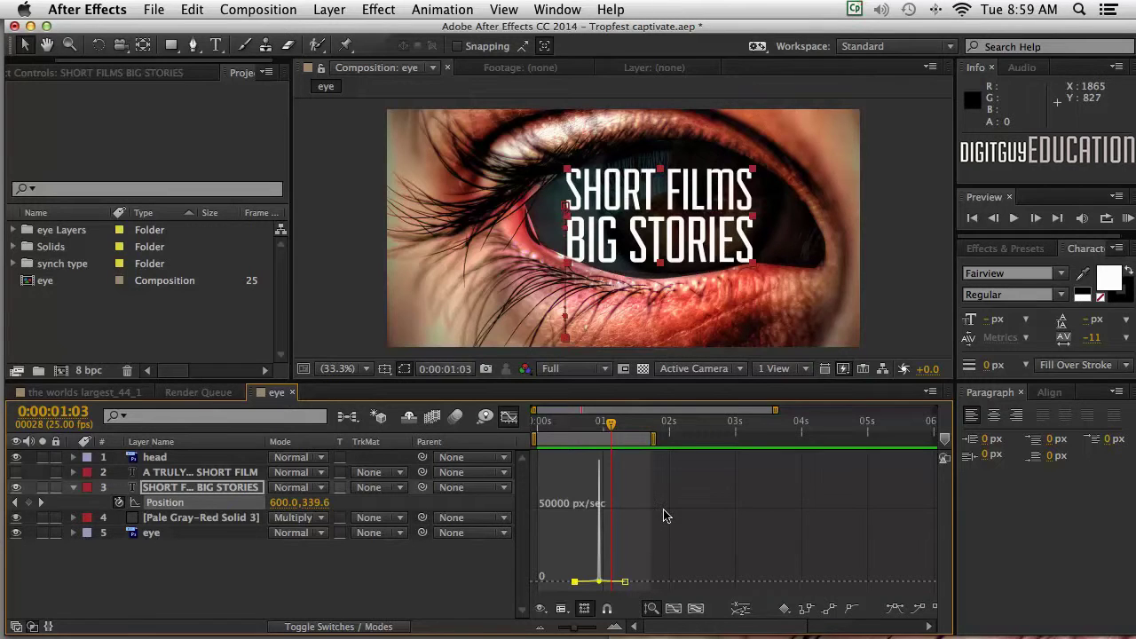
pyautogui.press('super+z')
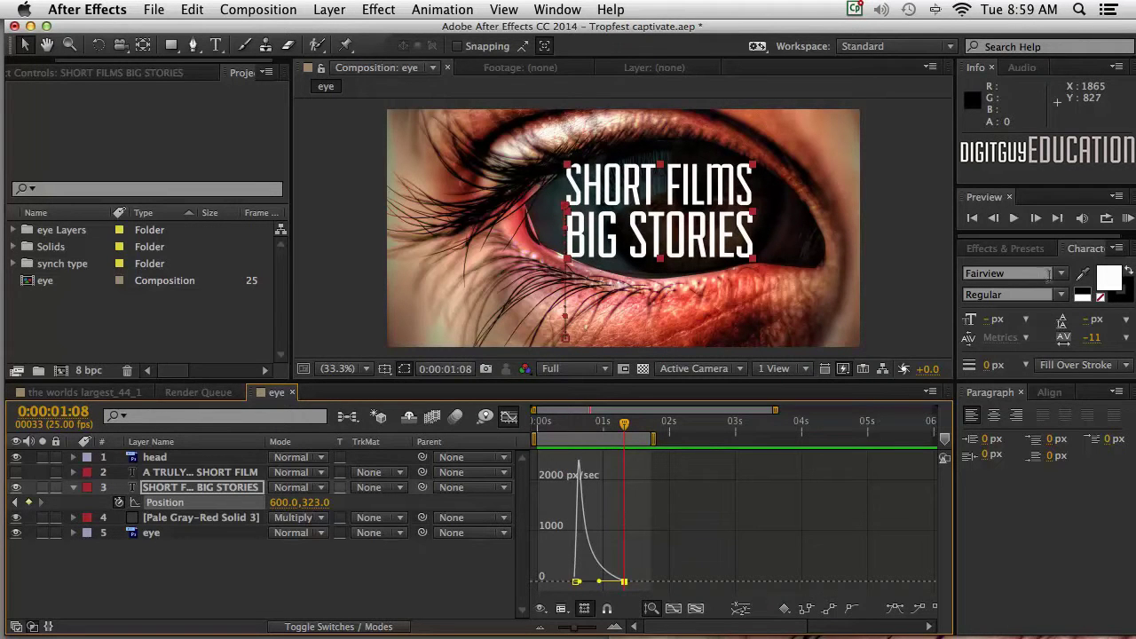
pyautogui.click(1125, 217)
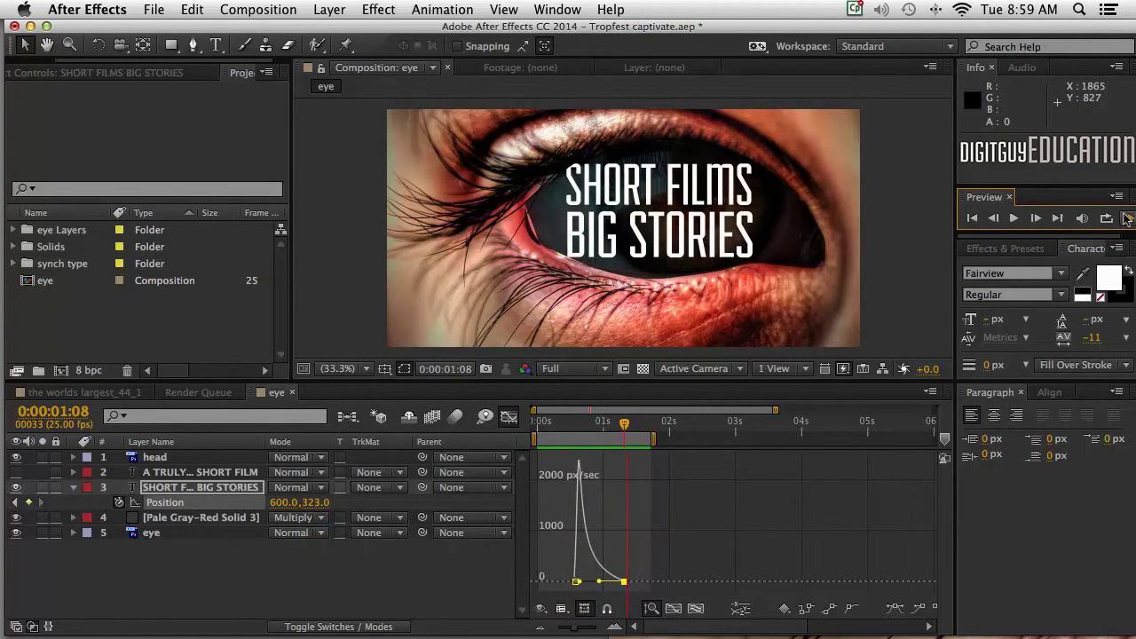
pyautogui.press('space')
# Close the Graph Editor, extend the work area to about 4 seconds and add a hold Position keyframe at 0:00:03:05.
pyautogui.click(508, 418)
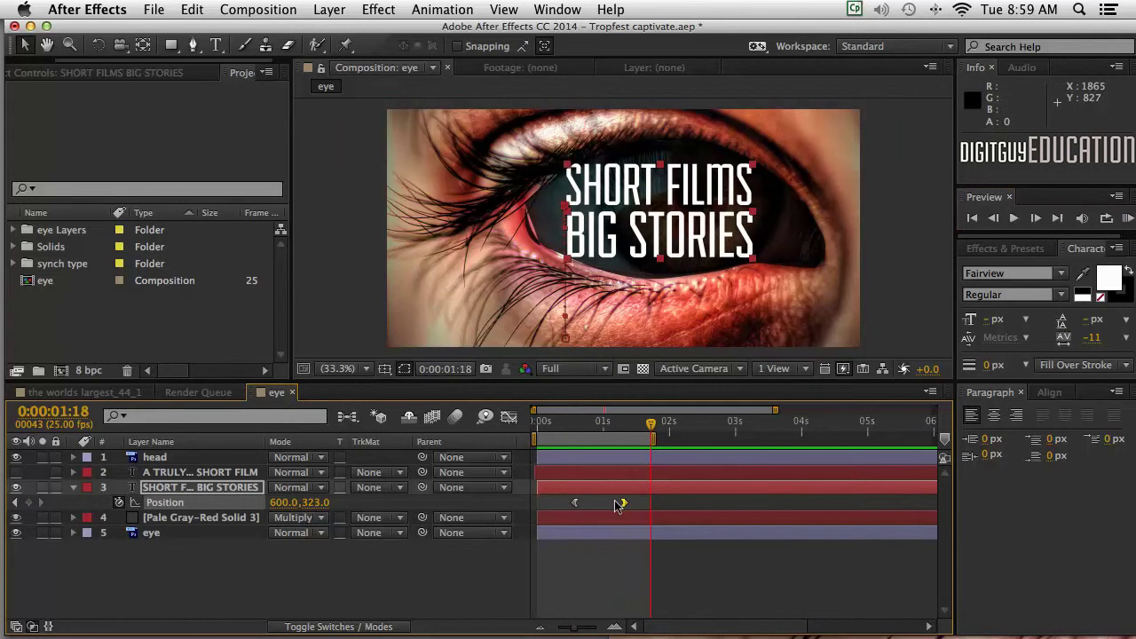
pyautogui.moveTo(651, 438); pyautogui.dragTo(802, 438)
pyautogui.moveTo(647, 420); pyautogui.dragTo(748, 422)
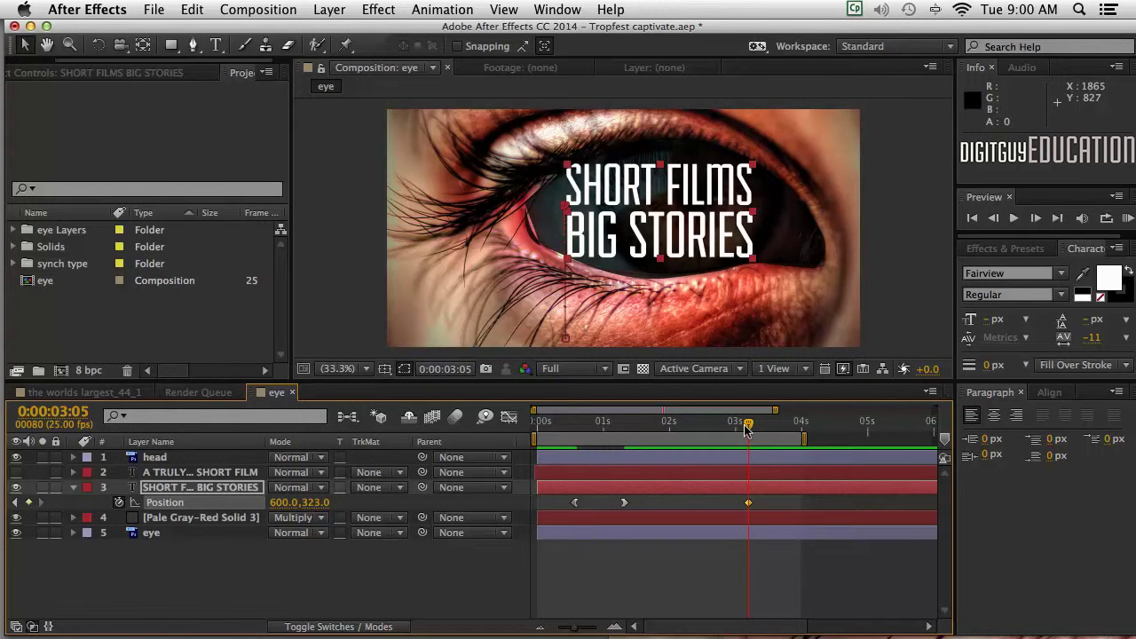
# Add a Position keyframe at 0:00:03:18 that raises the SHORT FILMS BIG STORIES text above the eye opening to about 600, -112.
pyautogui.moveTo(745, 423); pyautogui.dragTo(781, 424)
pyautogui.moveTo(682, 237); pyautogui.dragTo(683, 146)
pyautogui.hotkey('shift', 'Up')
pyautogui.hotkey('shift', 'Up')
pyautogui.hotkey('shift', 'Up')
pyautogui.hotkey('shift', 'Up')
pyautogui.hotkey('shift', 'Up')
pyautogui.hotkey('shift', 'Up')
pyautogui.hotkey('shift', 'Up')
pyautogui.hotkey('shift', 'Up')
pyautogui.hotkey('shift', 'Up')
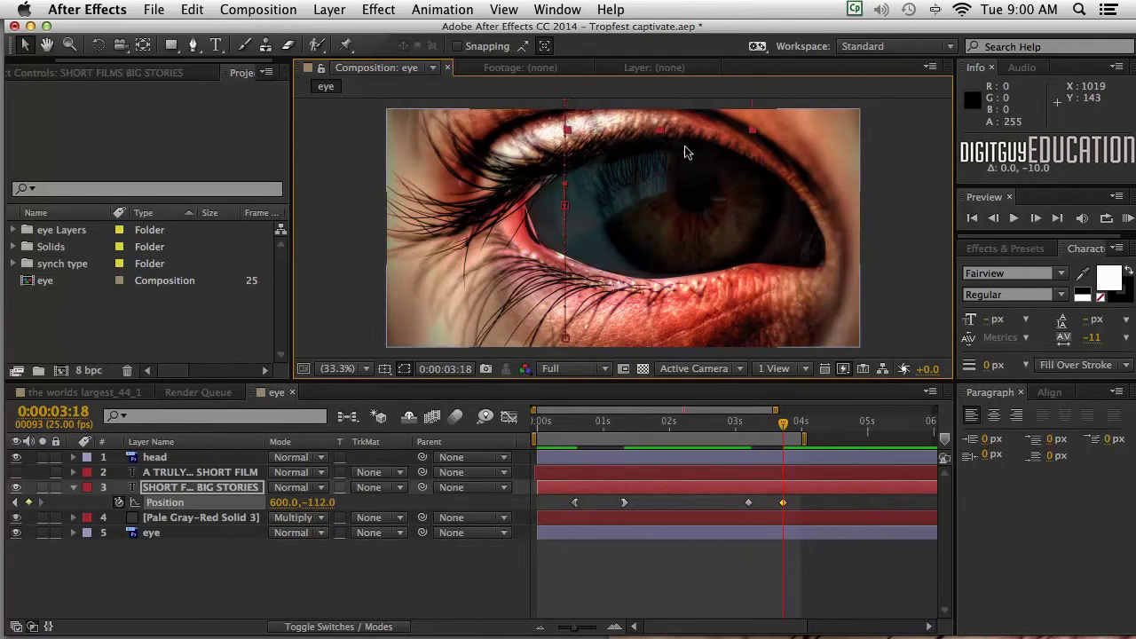
# Preview the whole text animation from the start, including its upward exit behind the upper eyelid.
pyautogui.click(543, 415)
pyautogui.moveTo(543, 415); pyautogui.dragTo(524, 415)
pyautogui.press('space')
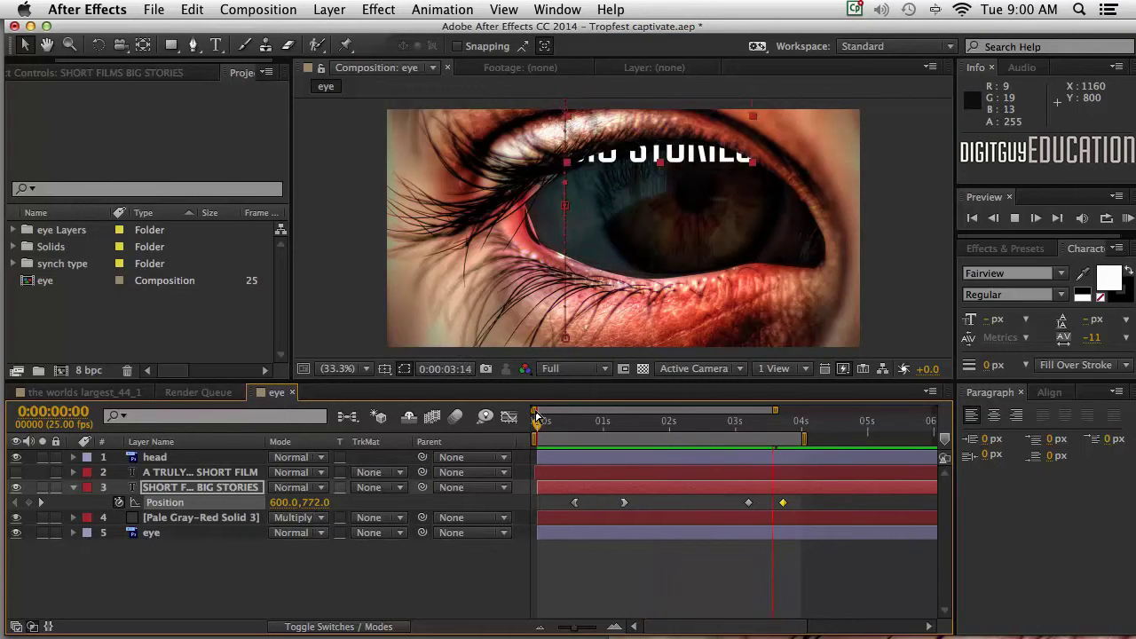
pyautogui.press('space')
# Ease the last Position keyframe to about 0 speed in the Graph Editor so the exit's speed peaks early, and preview the animation.
pyautogui.moveTo(791, 512); pyautogui.dragTo(736, 507)
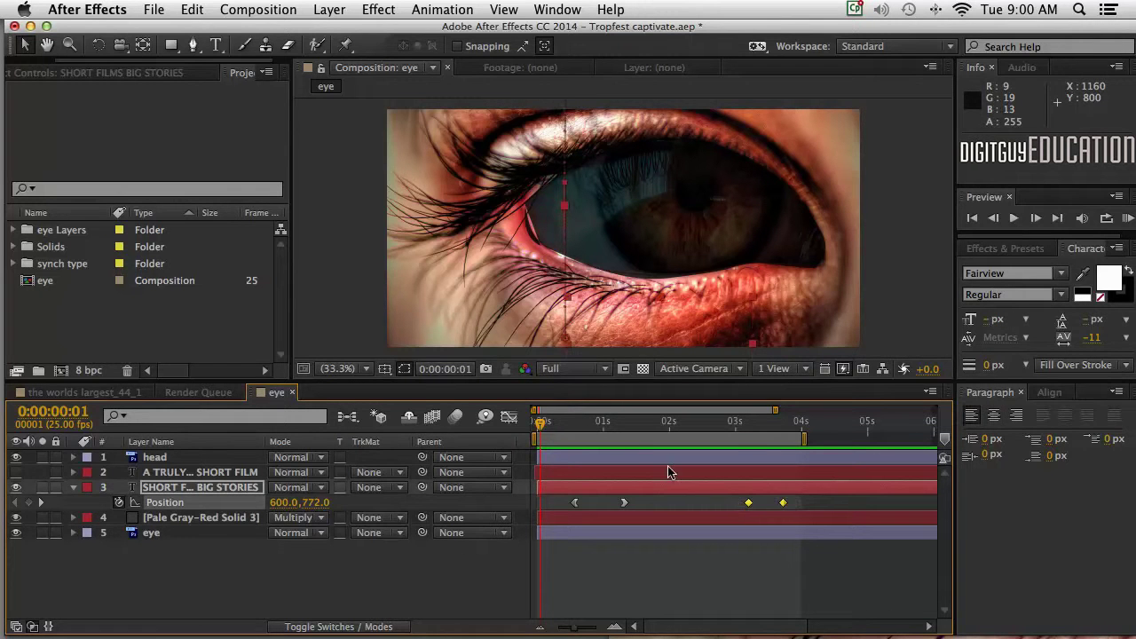
pyautogui.click(509, 418)
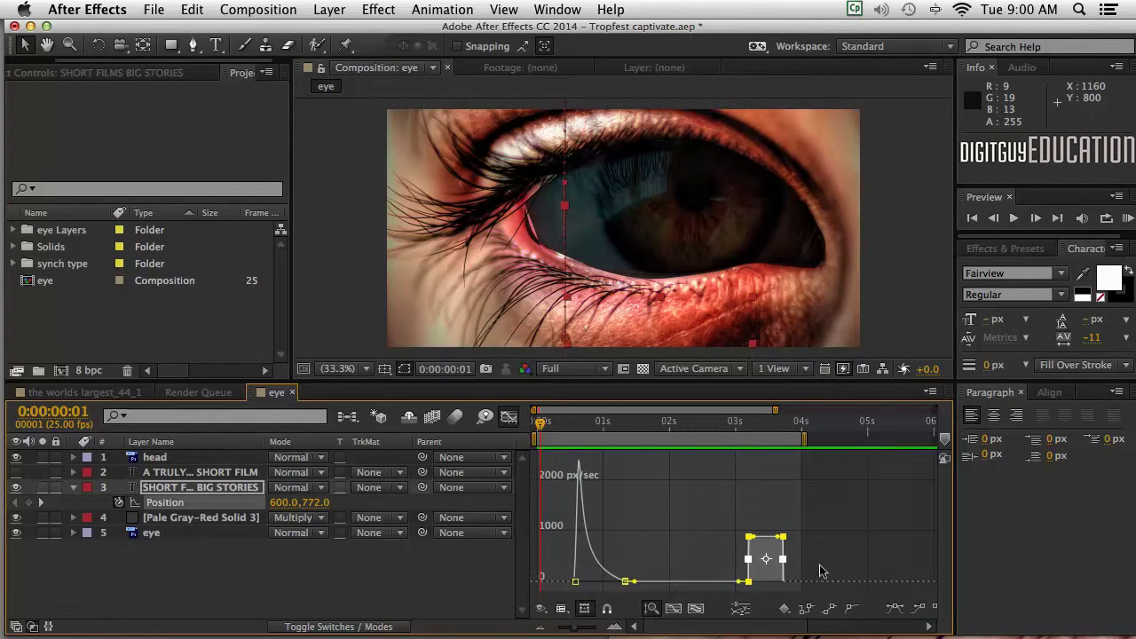
pyautogui.moveTo(783, 538); pyautogui.dragTo(769, 581)
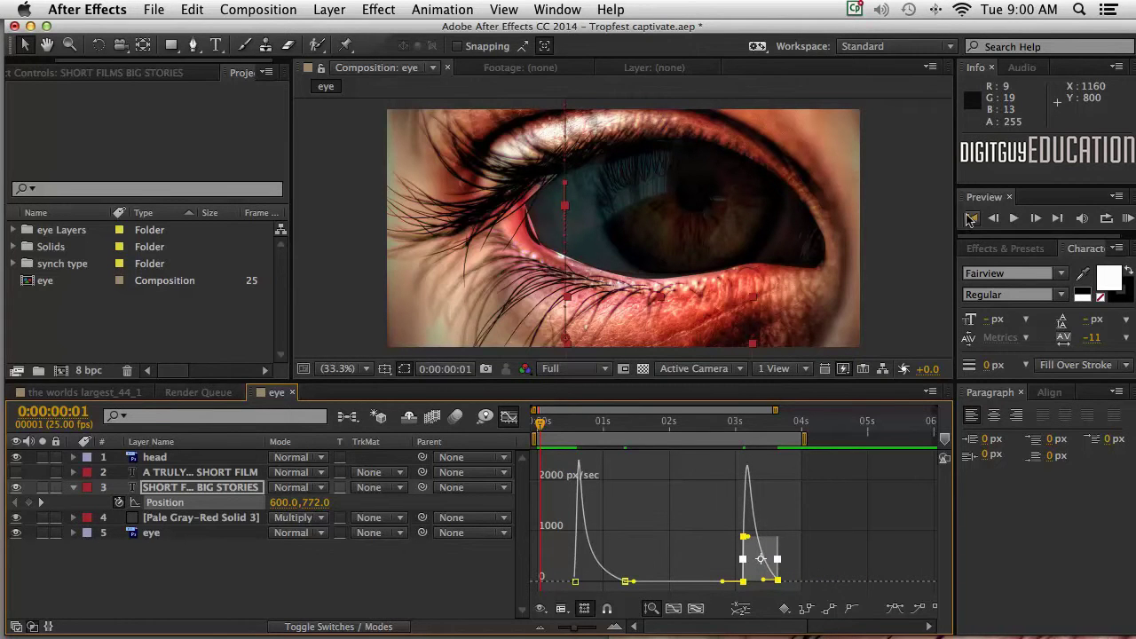
pyautogui.click(972, 218)
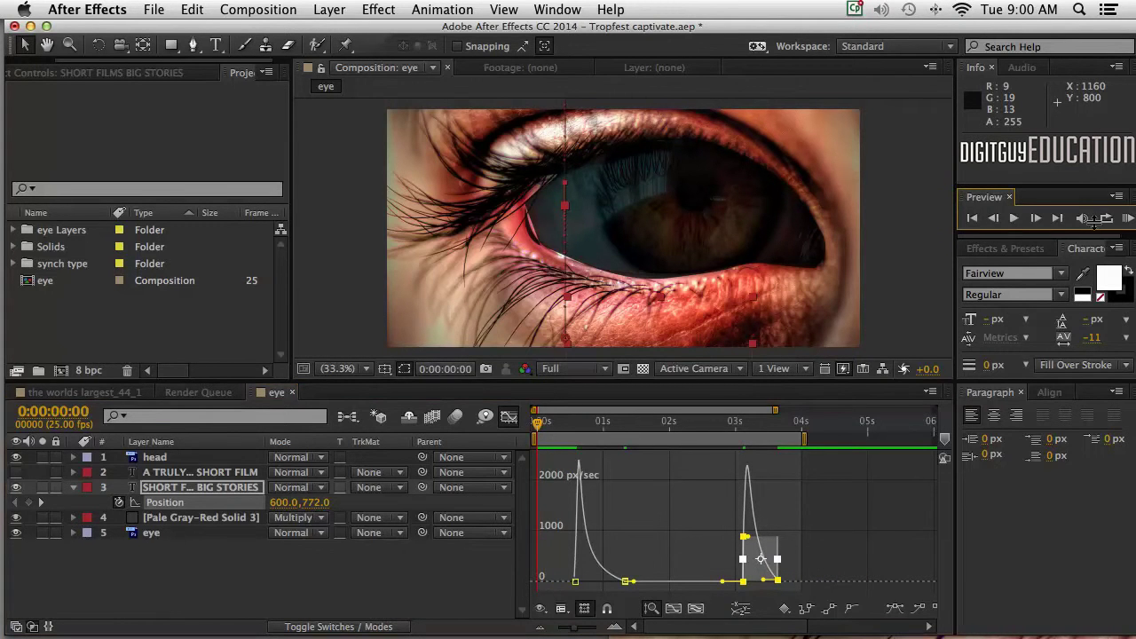
pyautogui.click(1127, 220)
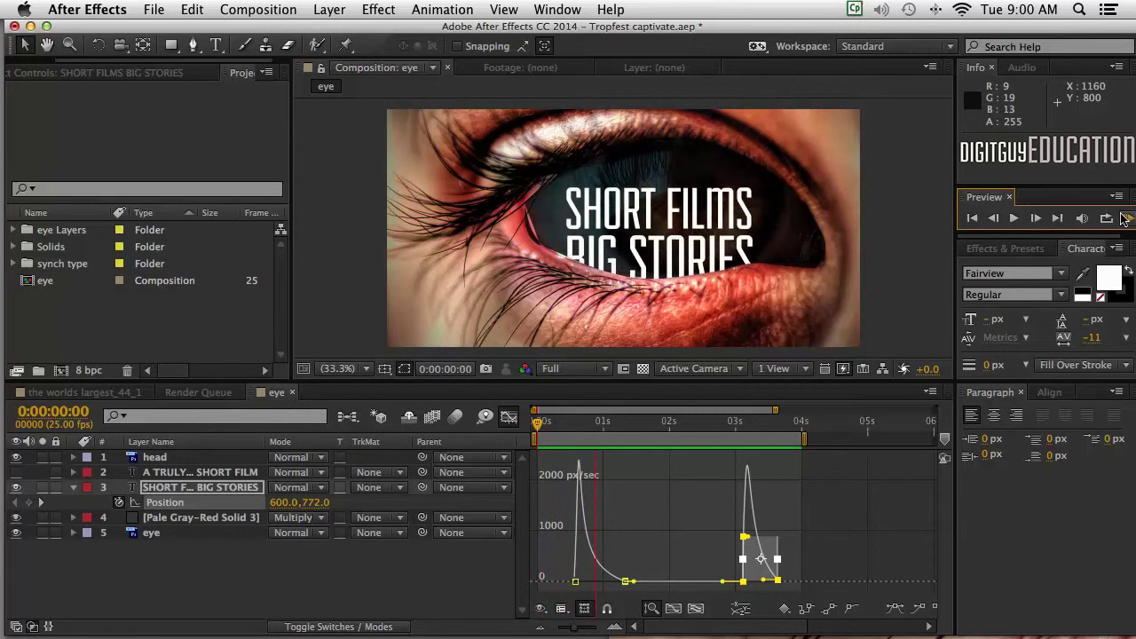
# Lengthen the outgoing ease of the keyframe at the start of the text's exit so its speed peaks later, and preview from the start.
pyautogui.press('space')
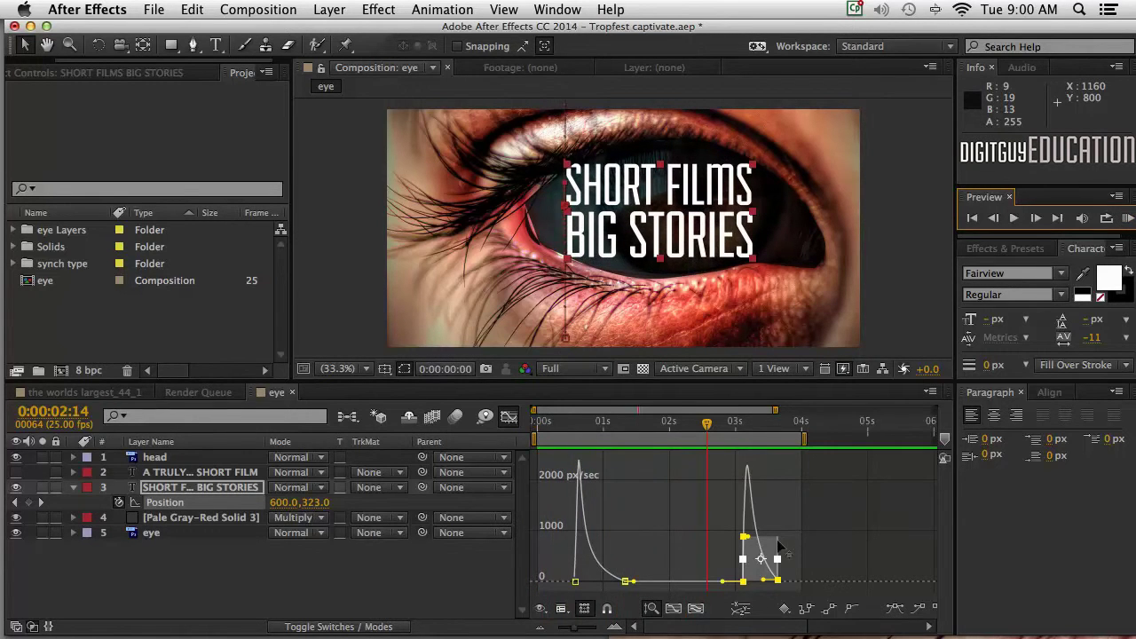
pyautogui.moveTo(747, 539); pyautogui.dragTo(821, 542)
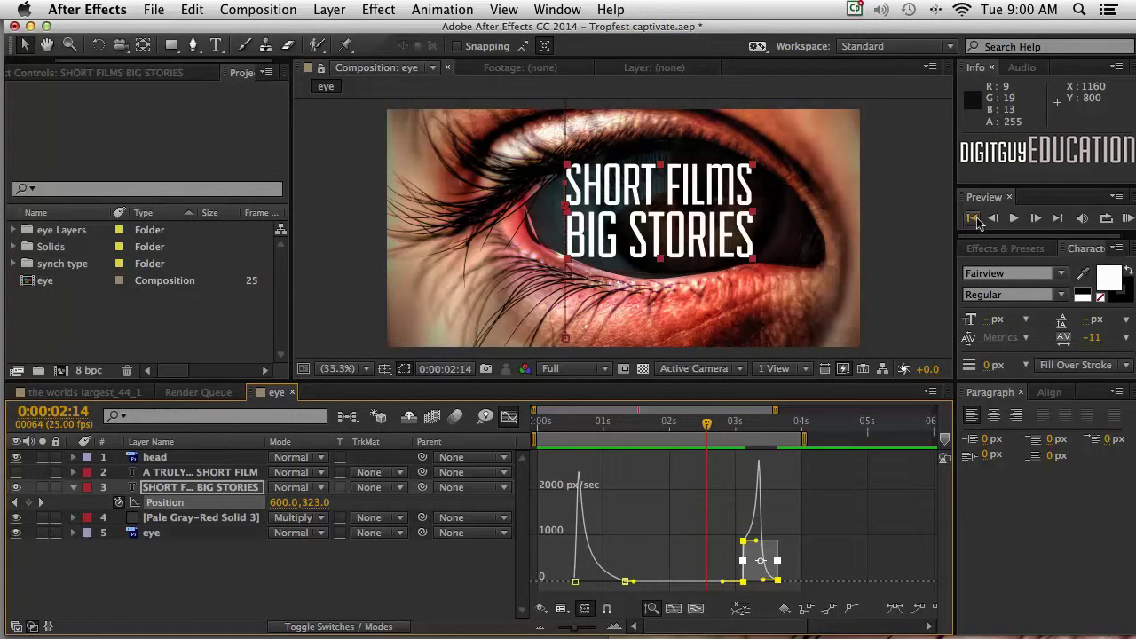
pyautogui.click(973, 219)
pyautogui.click(1126, 219)
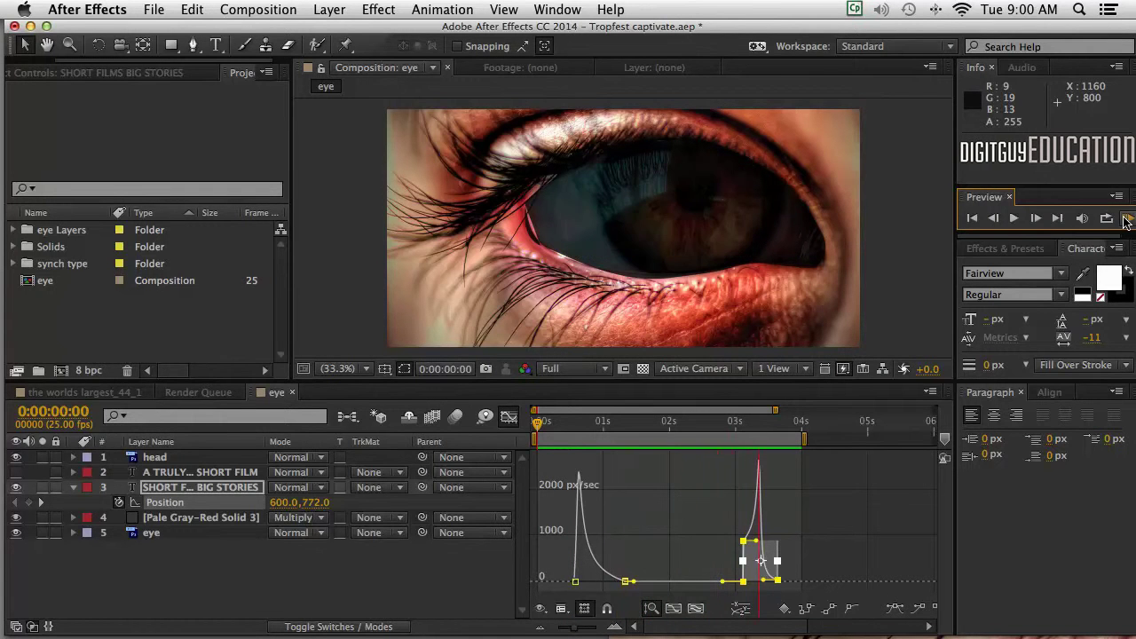
pyautogui.click(1125, 220)
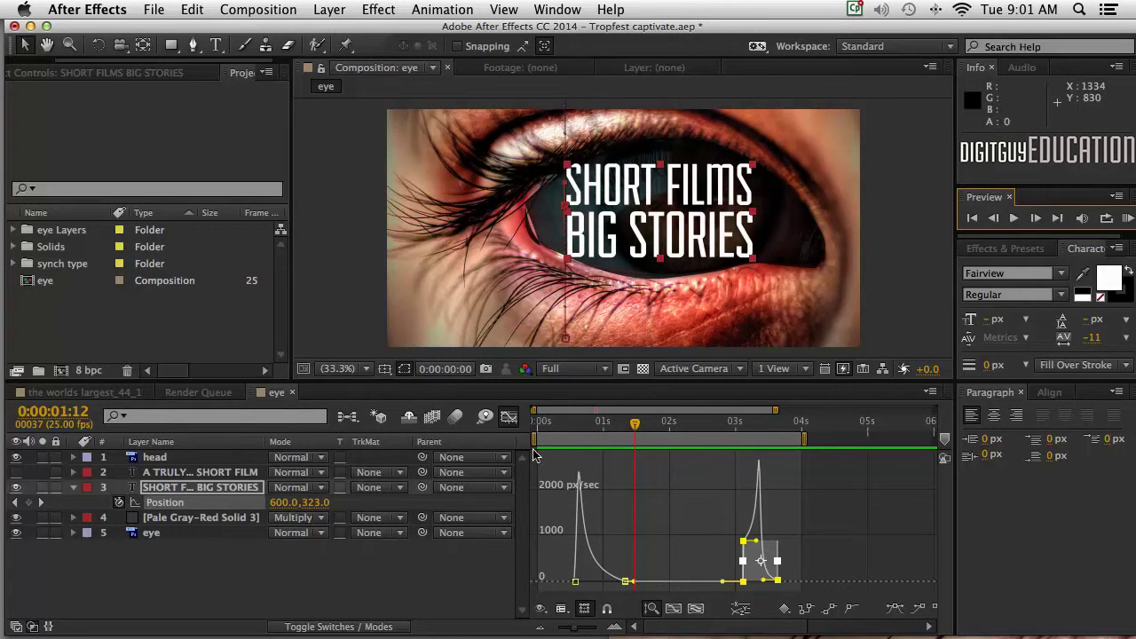
# Close the Graph Editor and extend the work area to the composition's end at about 10 seconds, with the whole duration in view.
pyautogui.click(504, 413)
pyautogui.moveTo(633, 424); pyautogui.dragTo(593, 448)
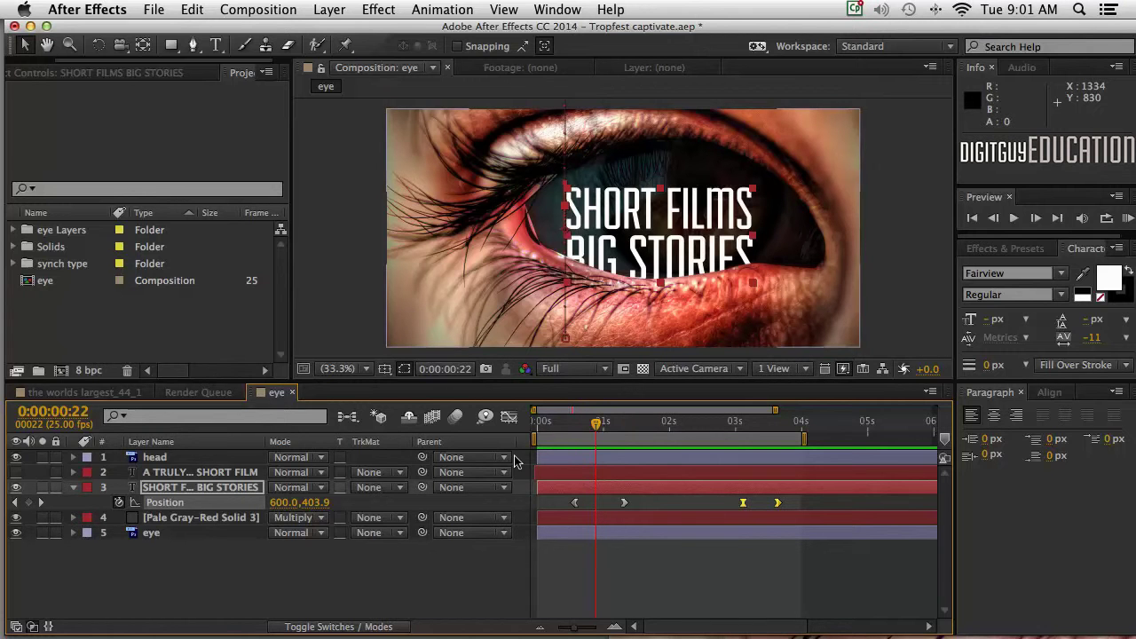
pyautogui.moveTo(596, 423); pyautogui.dragTo(716, 423)
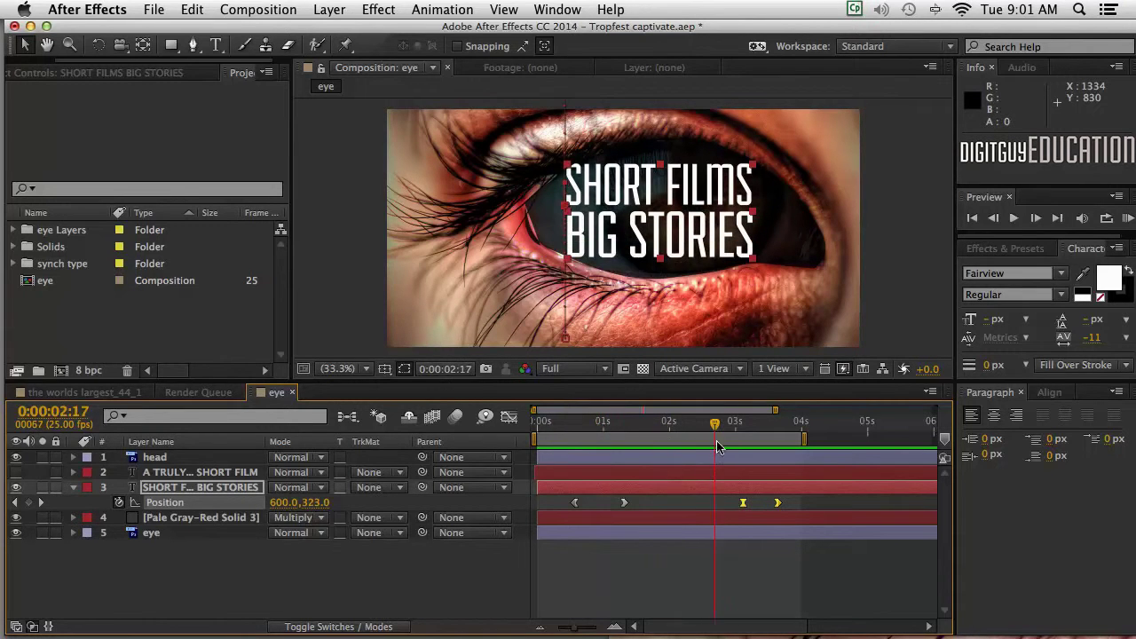
pyautogui.moveTo(802, 438); pyautogui.dragTo(934, 438)
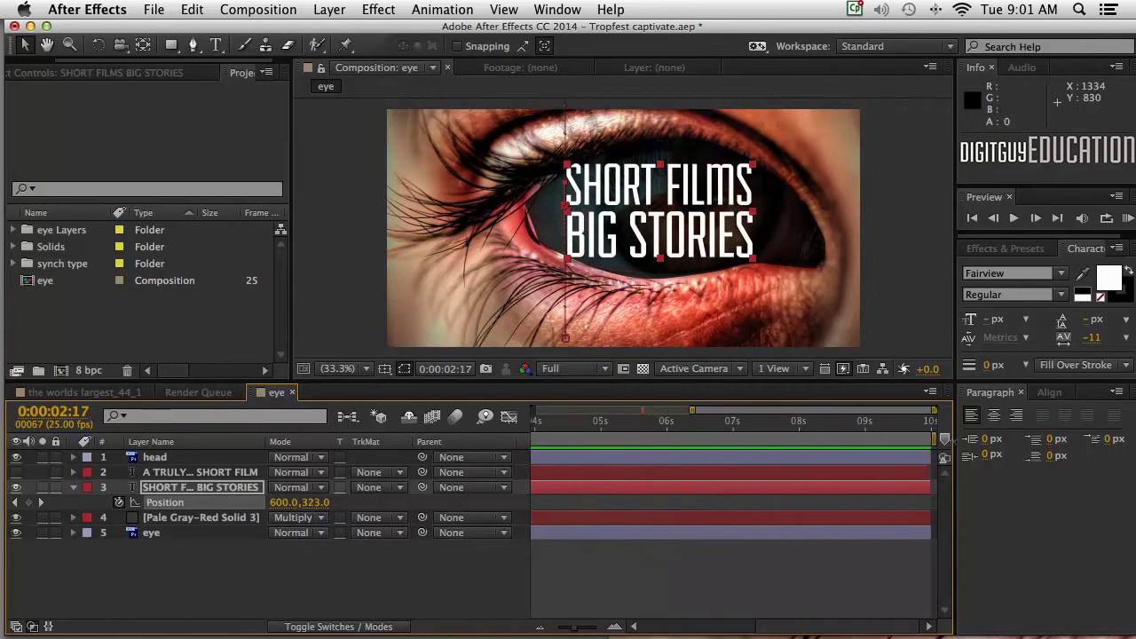
pyautogui.moveTo(804, 624); pyautogui.dragTo(712, 626)
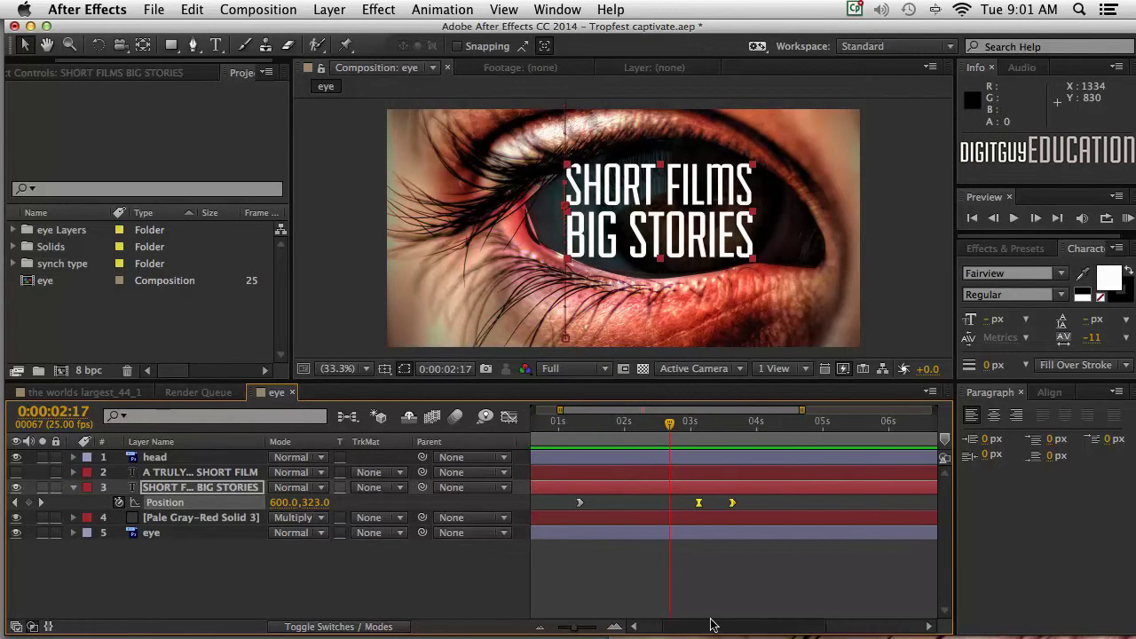
pyautogui.moveTo(572, 628); pyautogui.dragTo(549, 628)
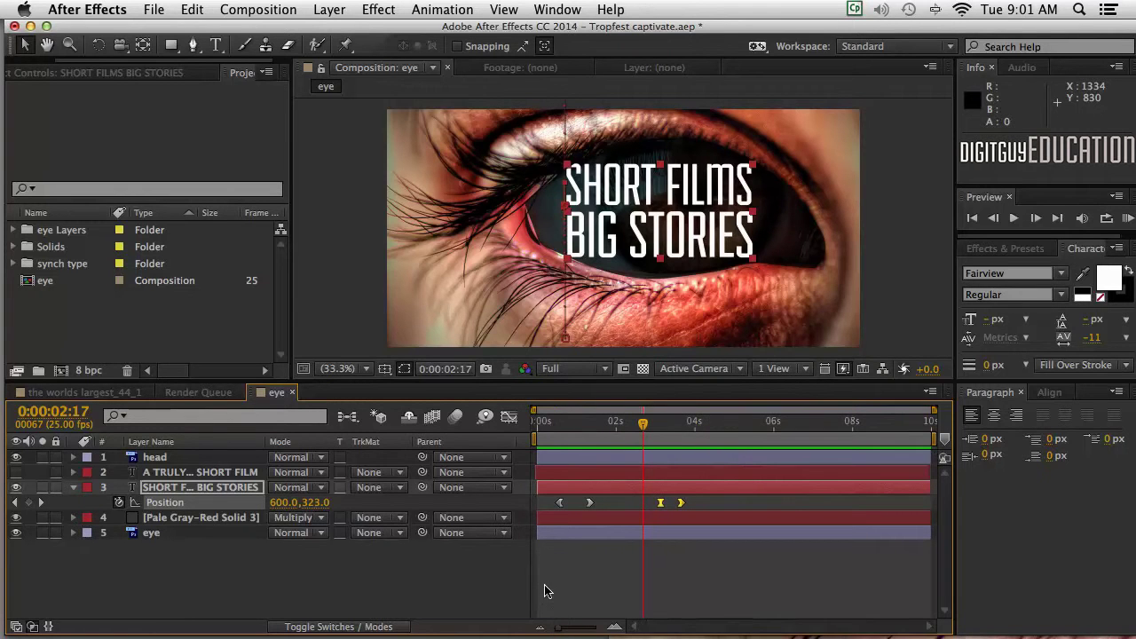
# At 0:00:03:12, hide the SHORT FILMS BIG STORIES layer and show the A TRULY GLOBAL CELEBRATION OF SHORT FILM layer.
pyautogui.moveTo(641, 425); pyautogui.dragTo(666, 432)
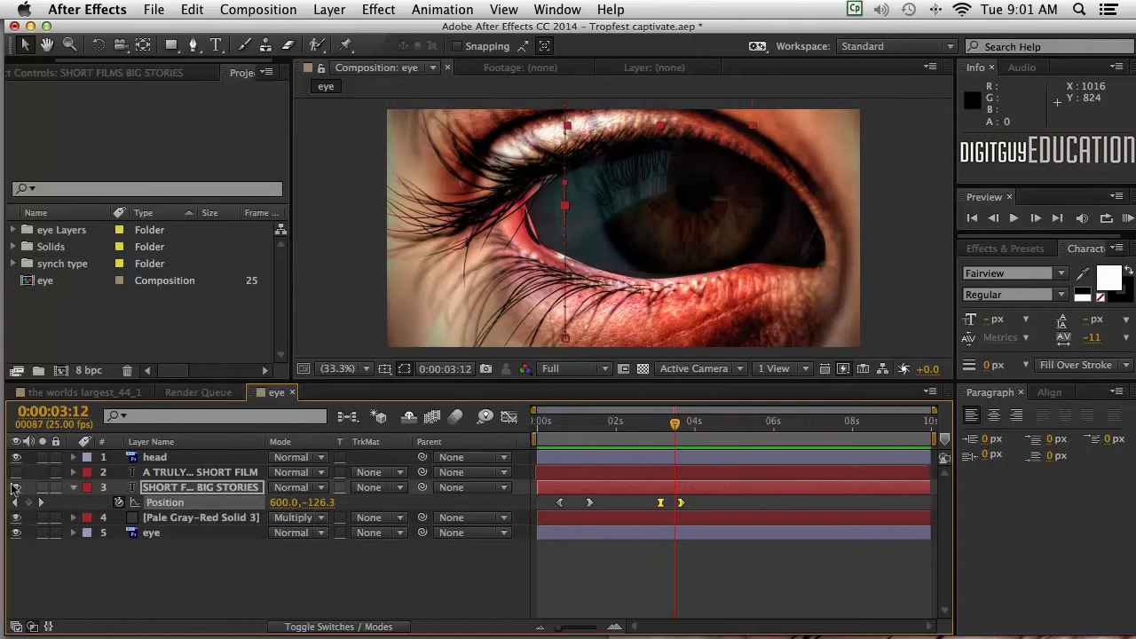
pyautogui.click(15, 487)
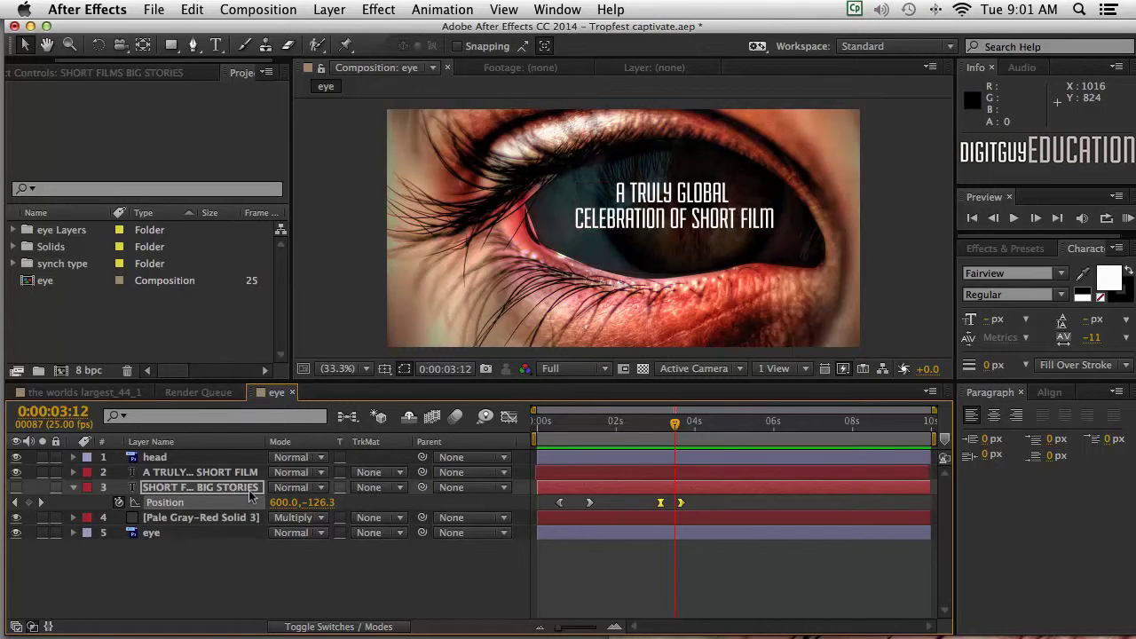
pyautogui.click(197, 490)
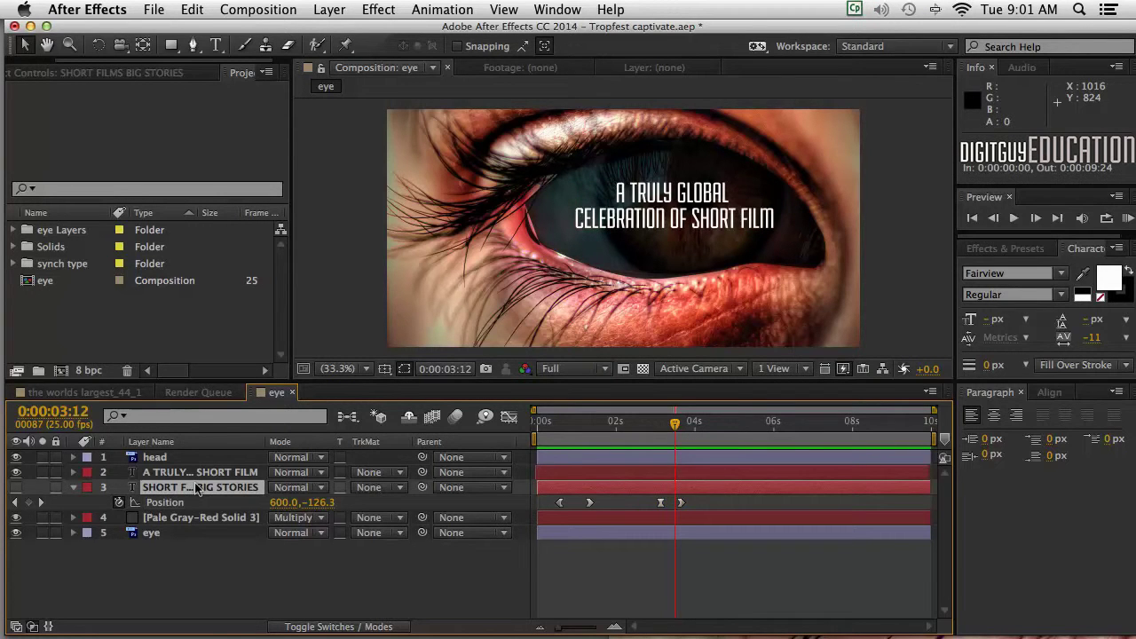
pyautogui.press('s')
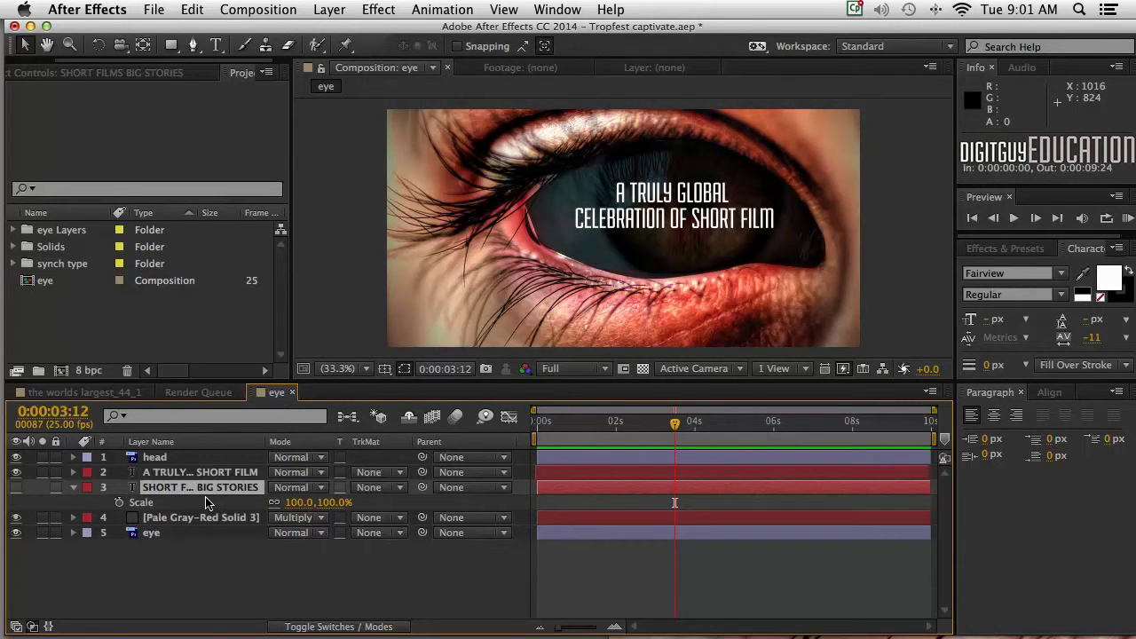
pyautogui.click(119, 503)
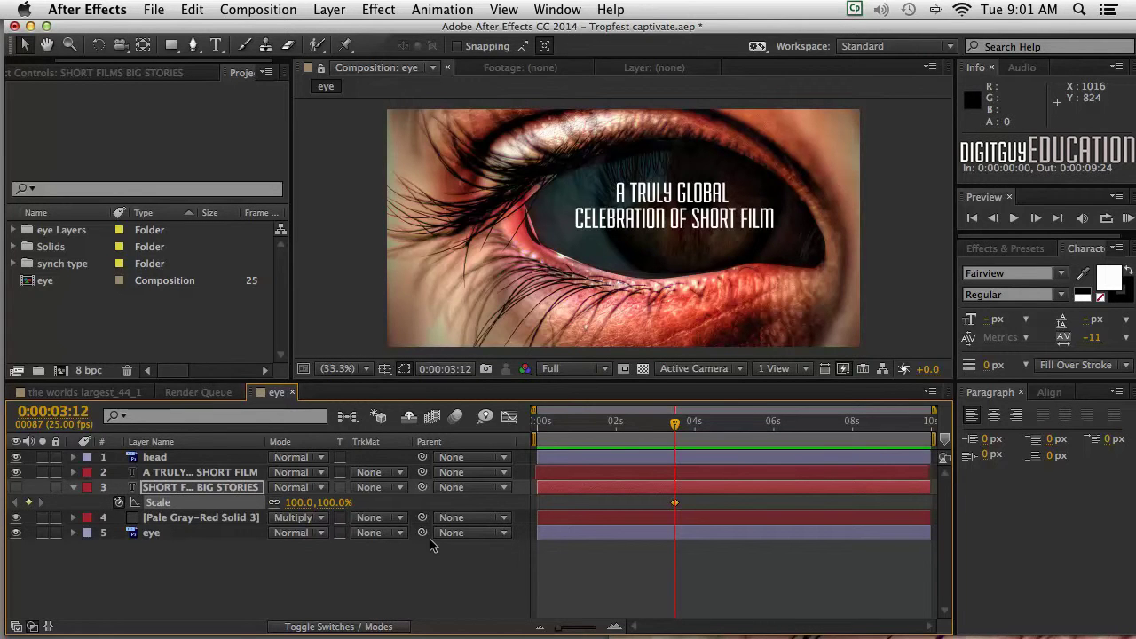
pyautogui.click(300, 503)
pyautogui.write('0')
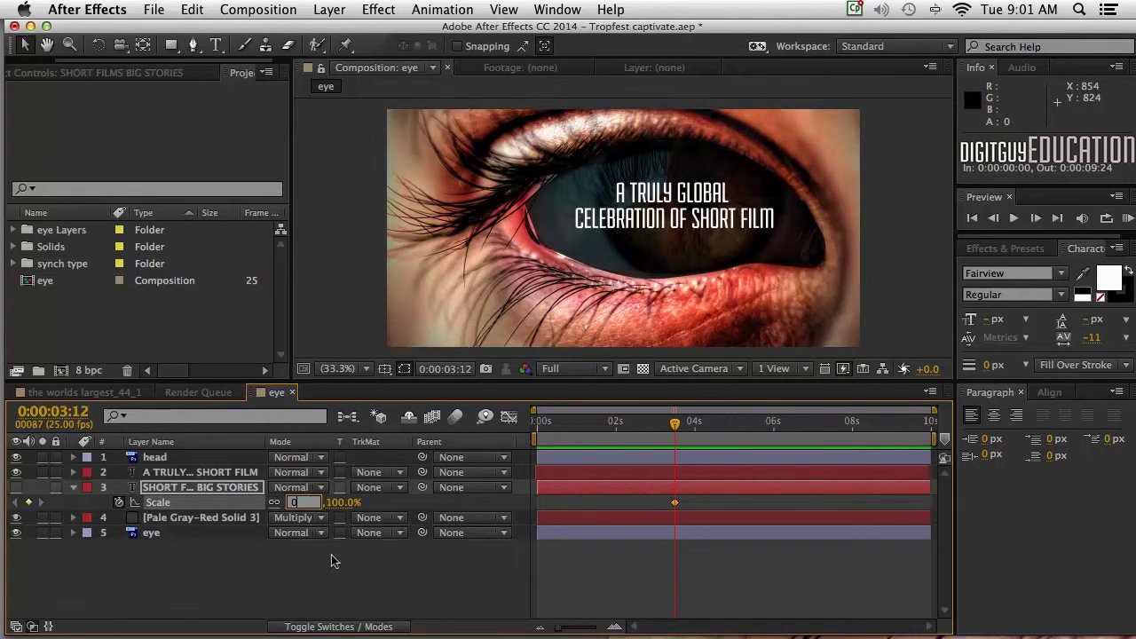
pyautogui.click(333, 557)
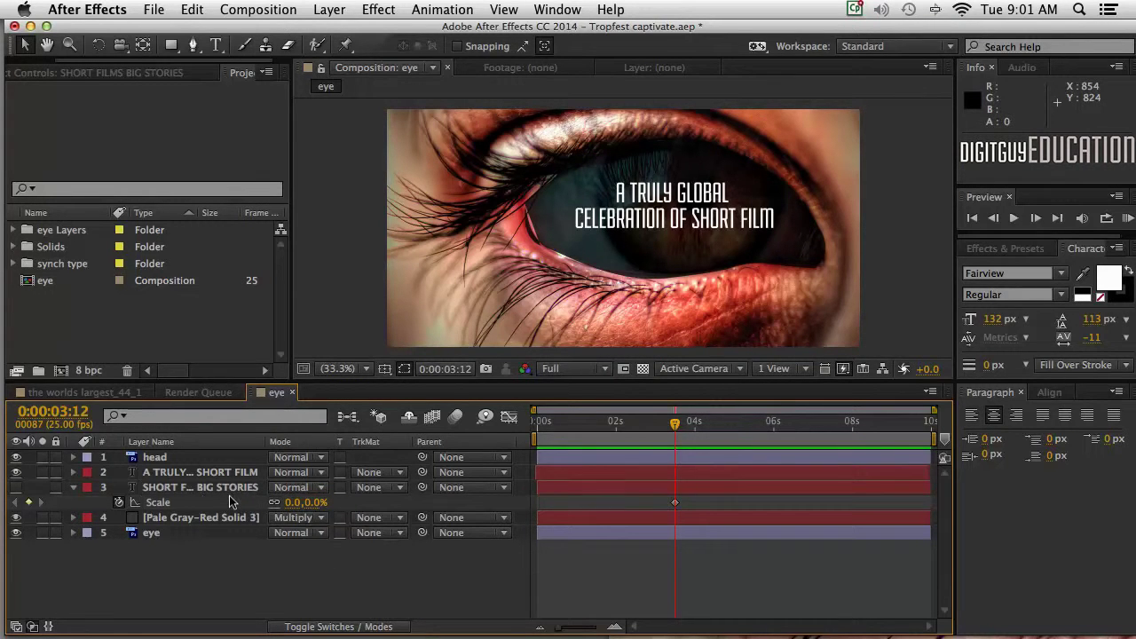
pyautogui.press('super+z')
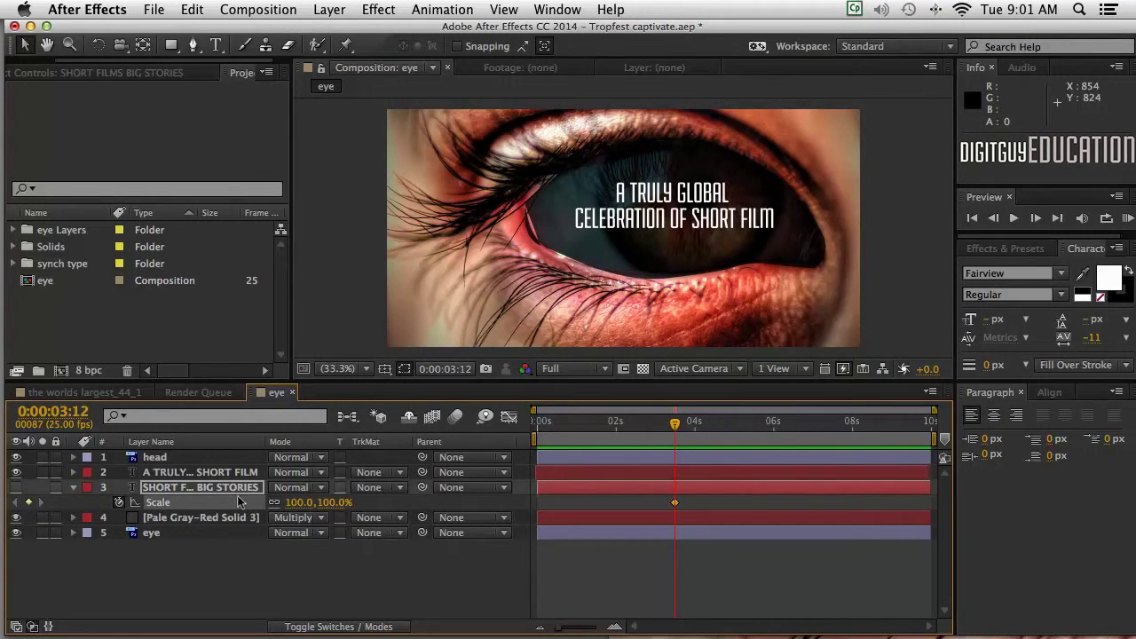
# Add a Scale keyframe of 0% at 0:00:03:12 to the A TRULY GLOBAL CELEBRATION OF SHORT FILM layer.
pyautogui.click(182, 473)
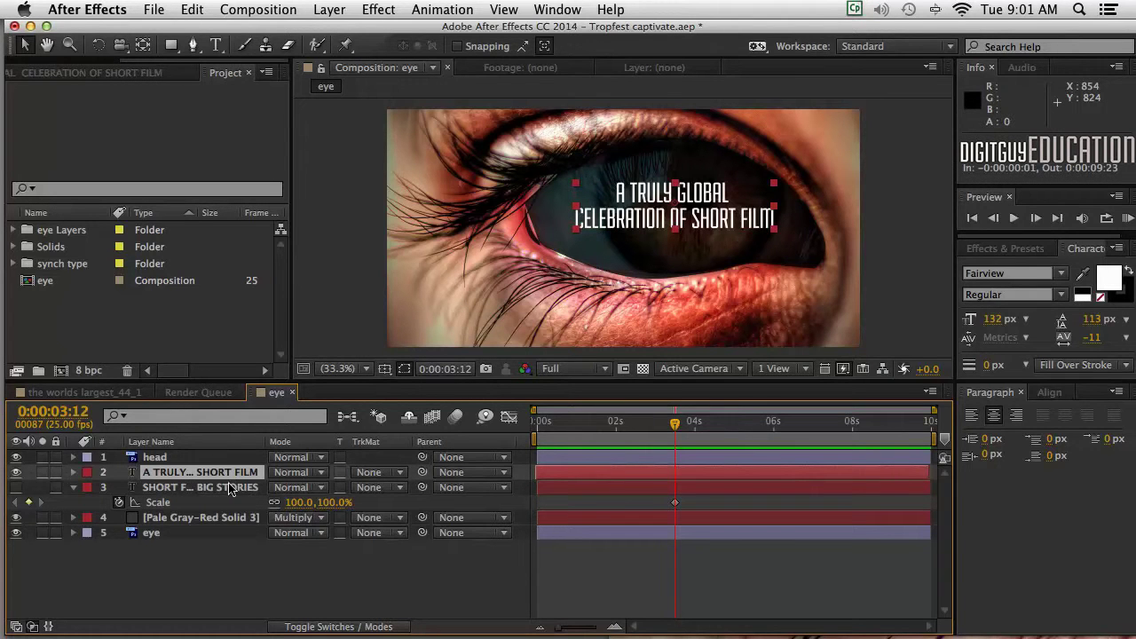
pyautogui.press('s')
pyautogui.click(73, 502)
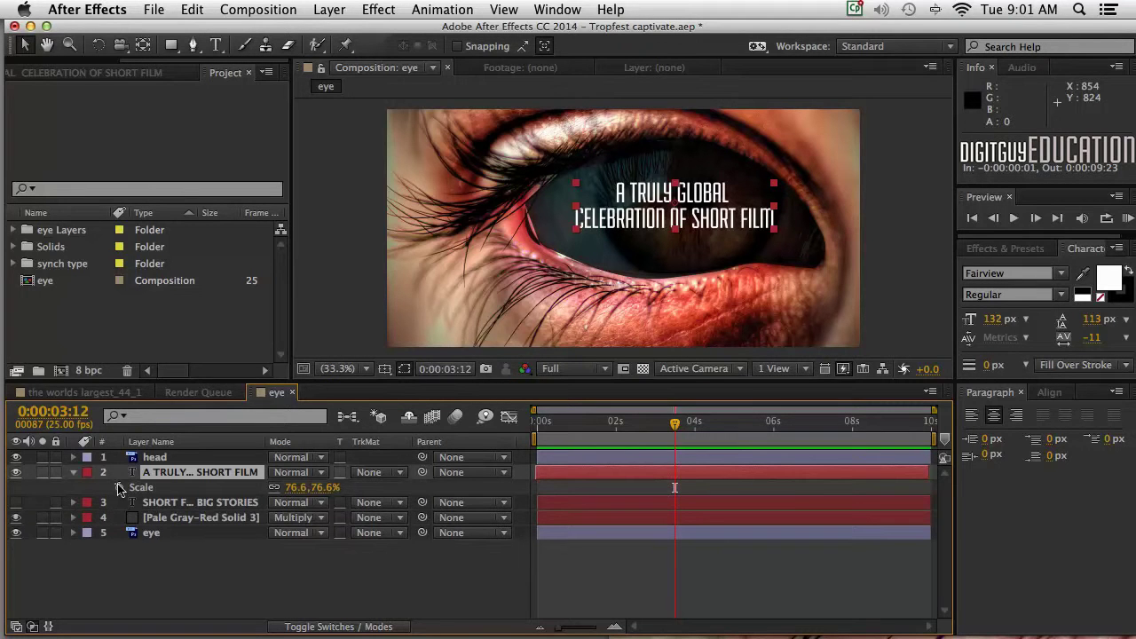
pyautogui.click(119, 488)
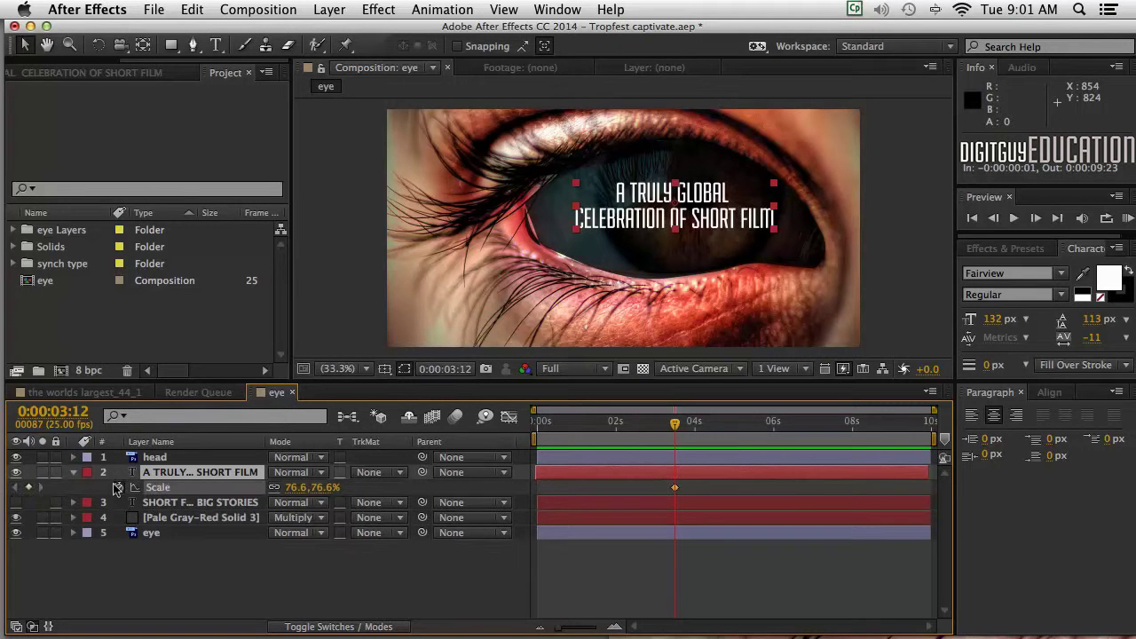
pyautogui.click(289, 488)
pyautogui.write('0')
pyautogui.press('Return')
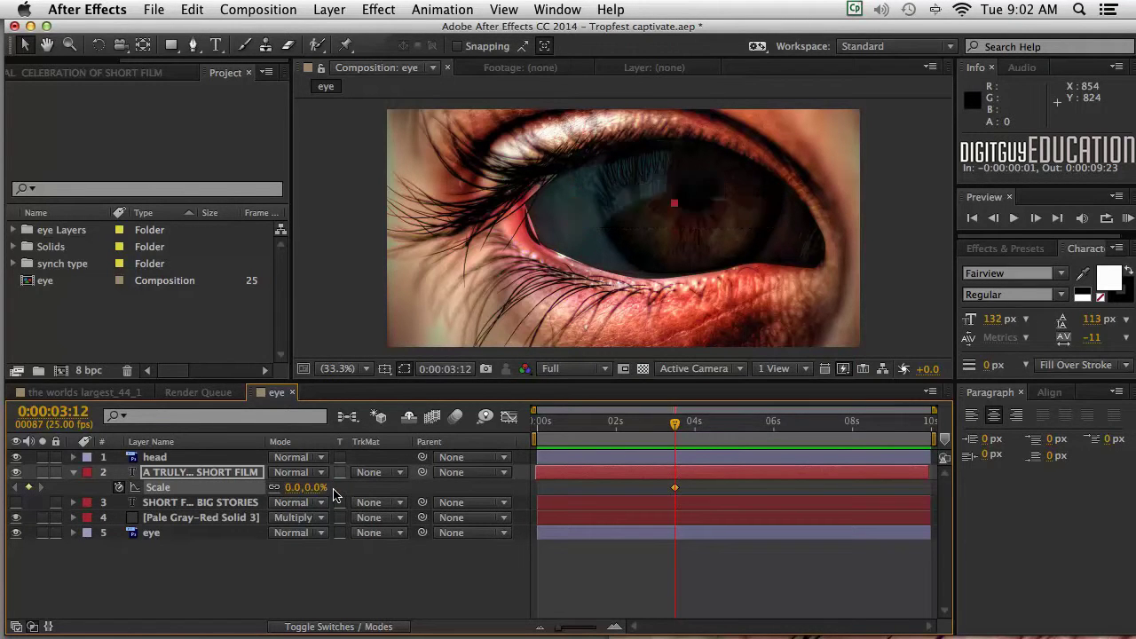
# Add a Scale keyframe of 100% at 0:00:04:14 to the A TRULY GLOBAL text and play back its growth.
pyautogui.moveTo(676, 423); pyautogui.dragTo(715, 422)
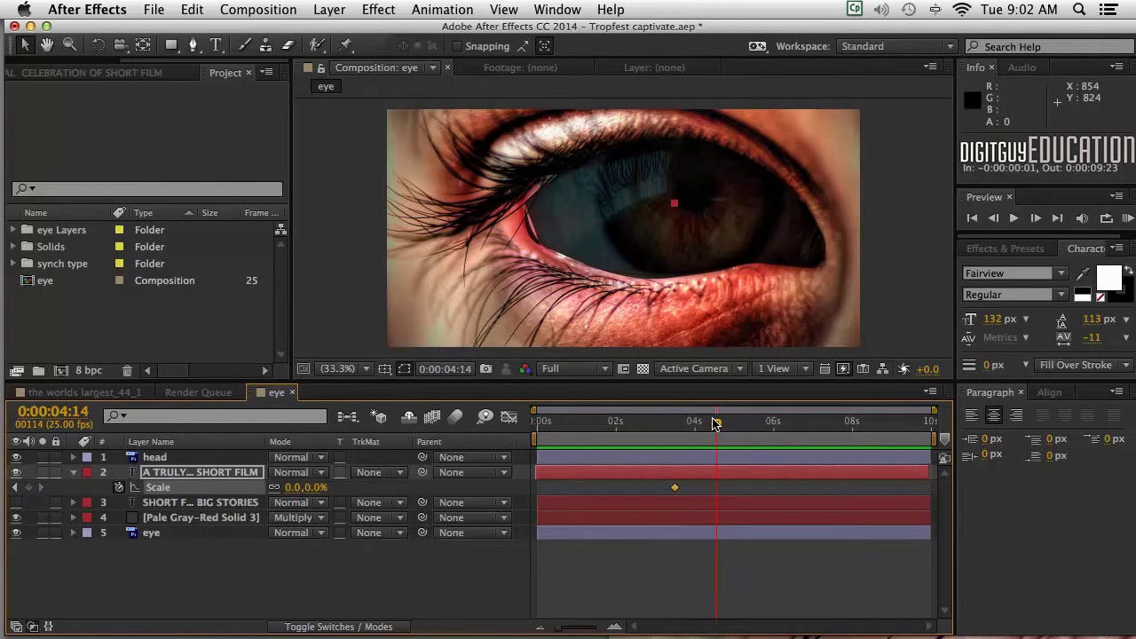
pyautogui.click(289, 487)
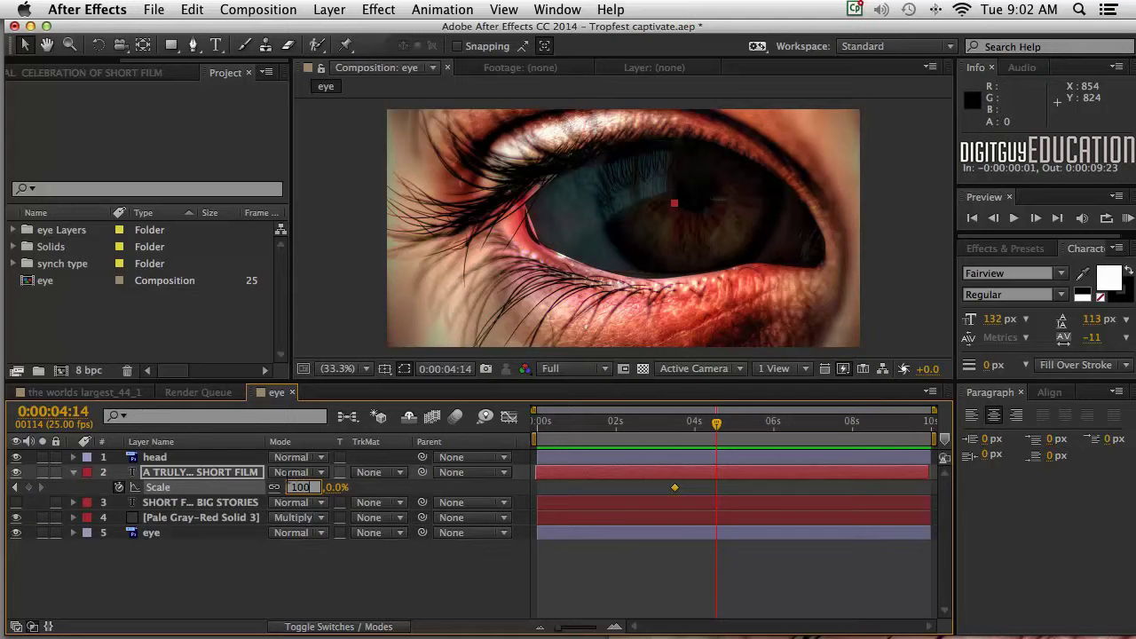
pyautogui.write('100')
pyautogui.press('Return')
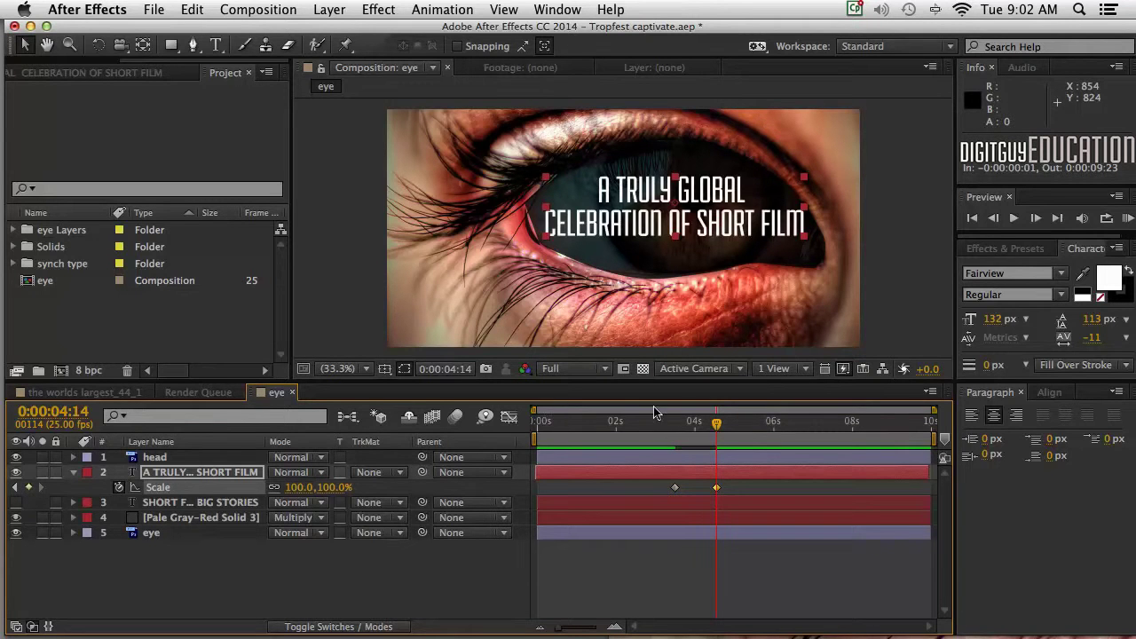
pyautogui.moveTo(717, 423); pyautogui.dragTo(654, 429)
pyautogui.press('space')
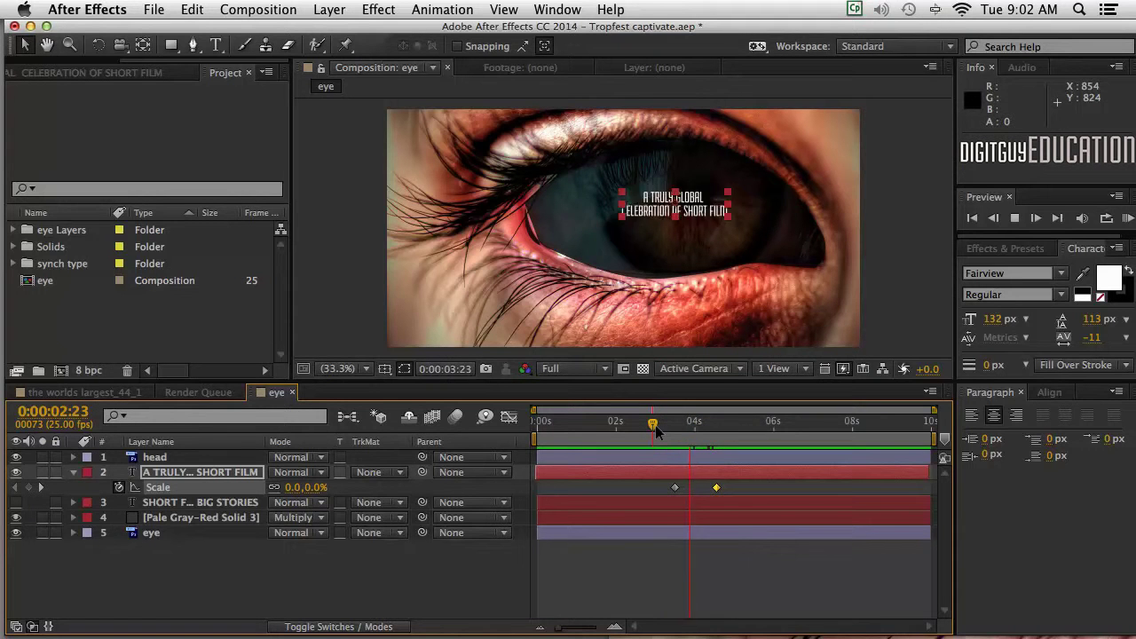
pyautogui.click(755, 423)
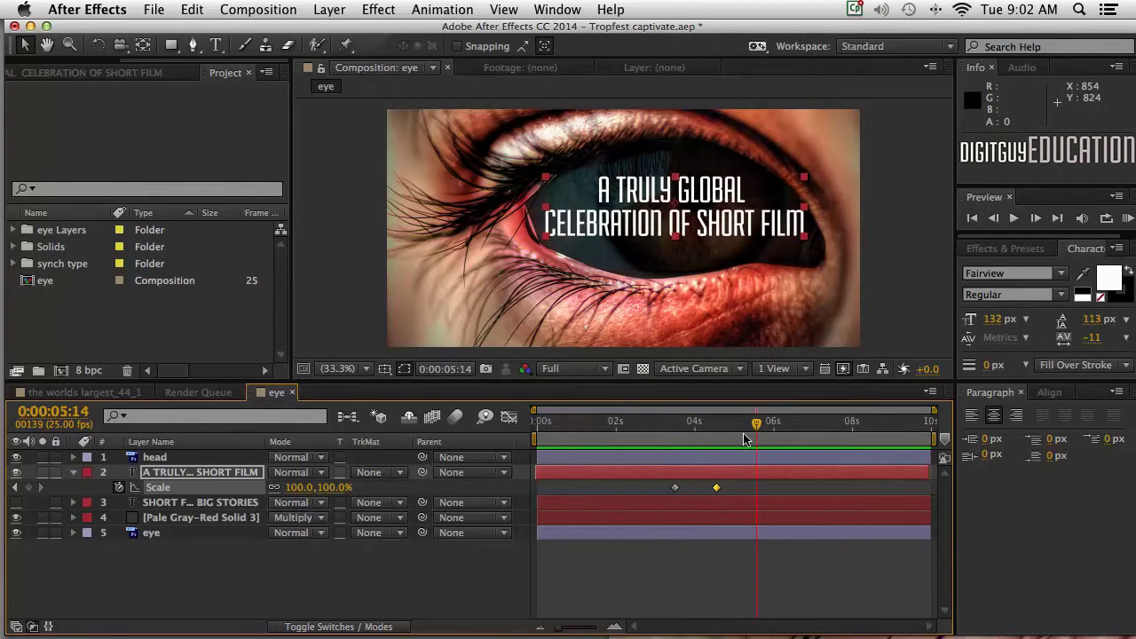
# Ease both Scale keyframes to about 0 speed in the Graph Editor and lengthen the last one's incoming ease so the speed peaks early.
pyautogui.moveTo(755, 424); pyautogui.dragTo(659, 424)
pyautogui.moveTo(740, 485); pyautogui.dragTo(655, 491)
pyautogui.click(508, 418)
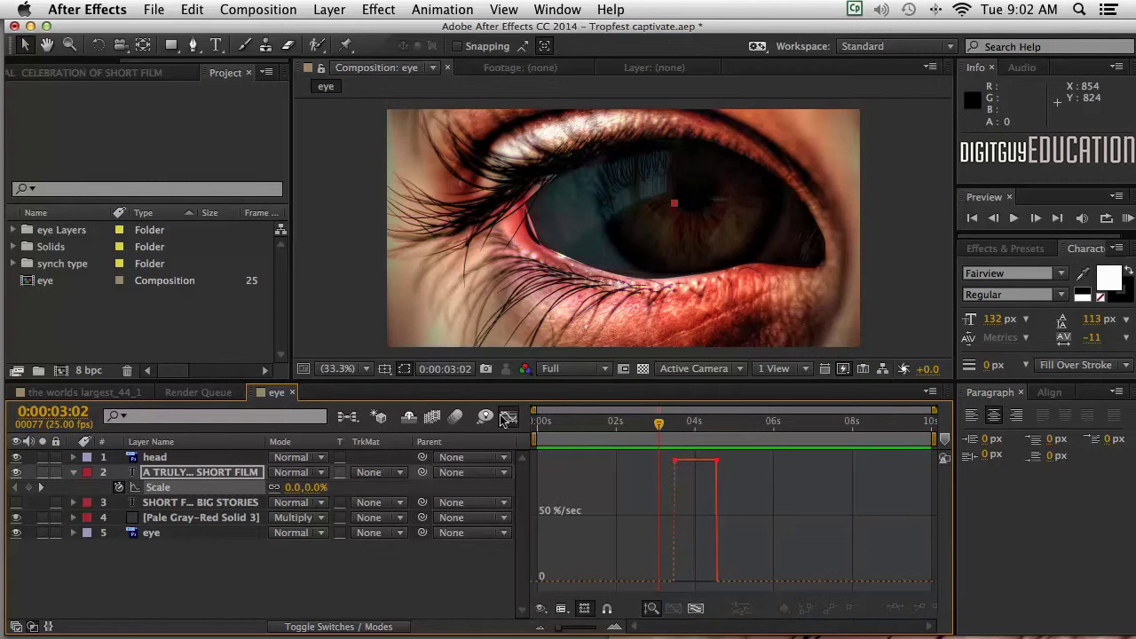
pyautogui.click(674, 461)
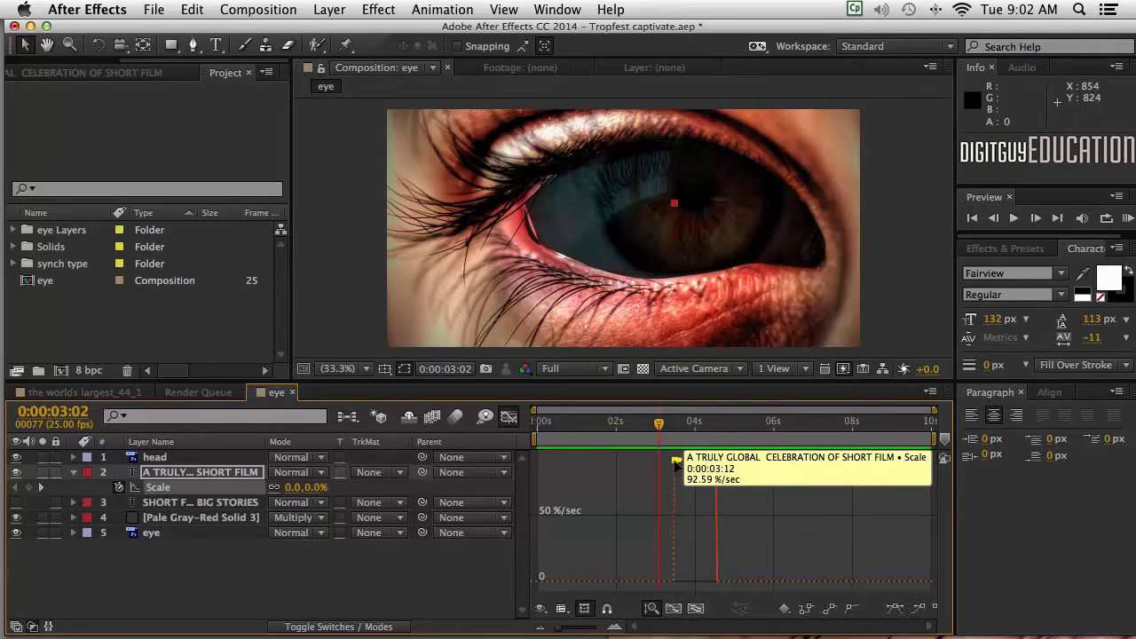
pyautogui.moveTo(676, 465); pyautogui.dragTo(677, 579)
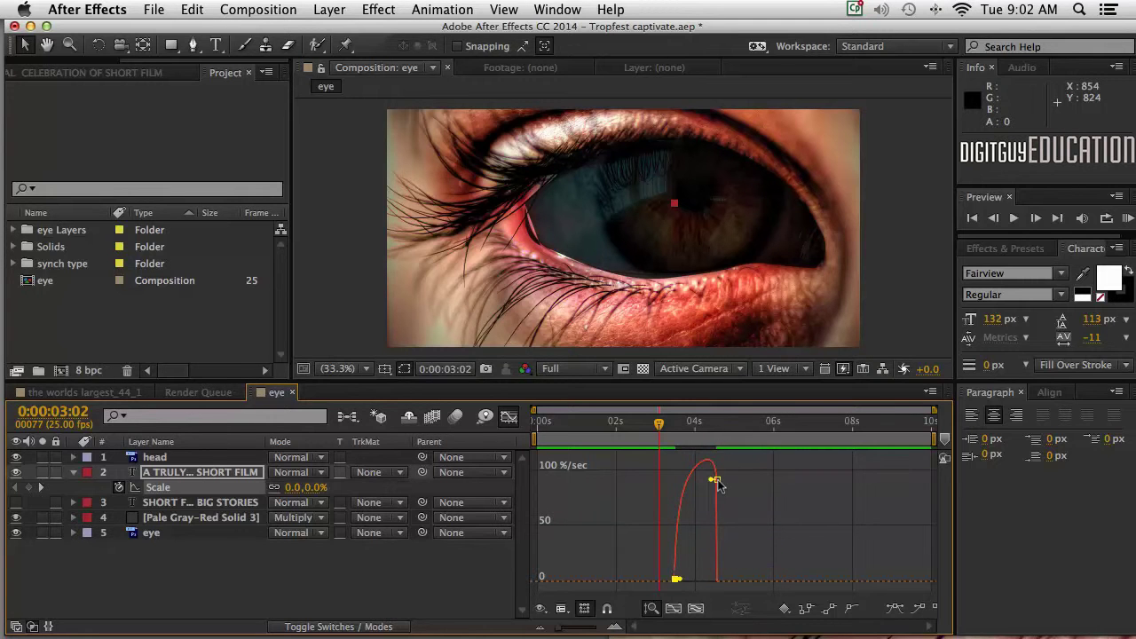
pyautogui.moveTo(714, 480); pyautogui.dragTo(715, 582)
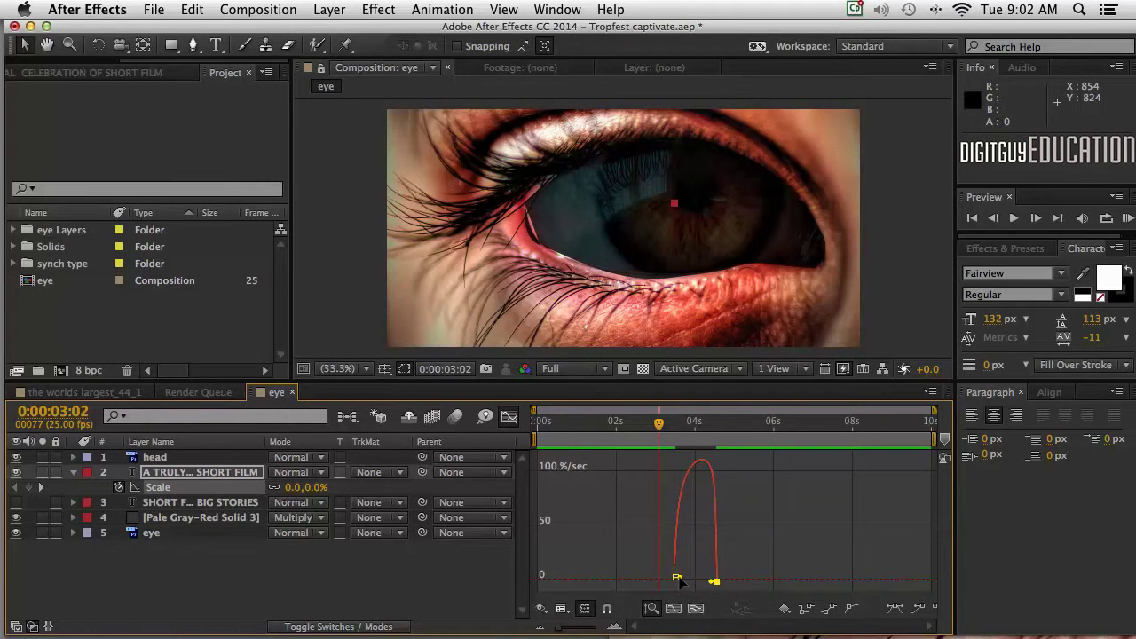
pyautogui.moveTo(714, 582); pyautogui.dragTo(676, 582)
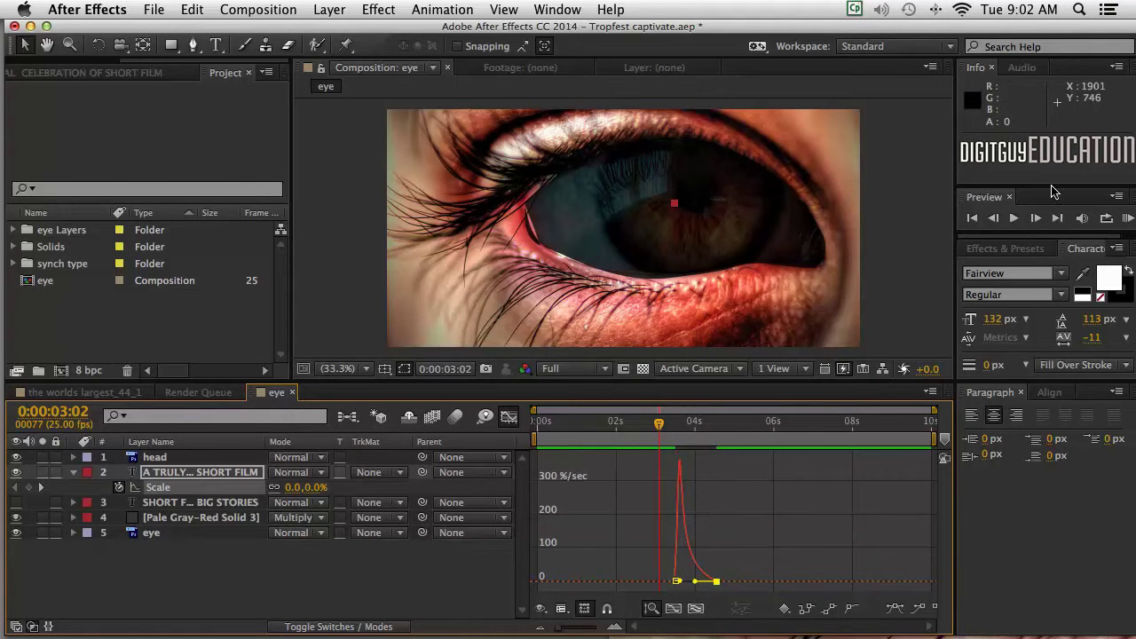
# Preview the eased Scale animation of the A TRULY GLOBAL text from the composition's start.
pyautogui.click(972, 218)
pyautogui.click(1125, 218)
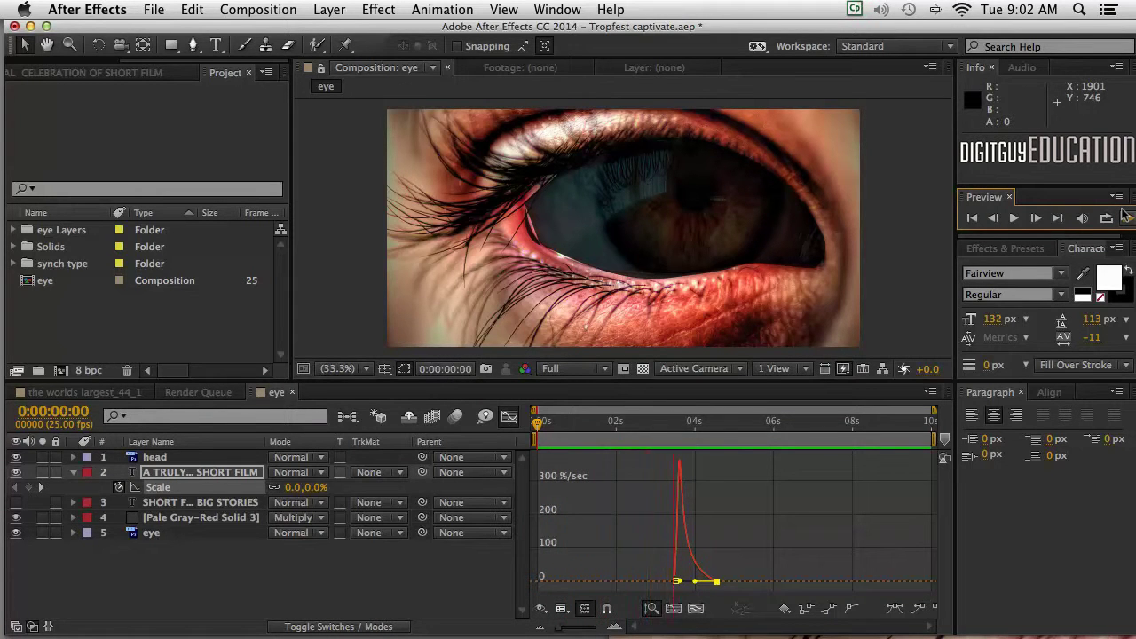
pyautogui.press('space')
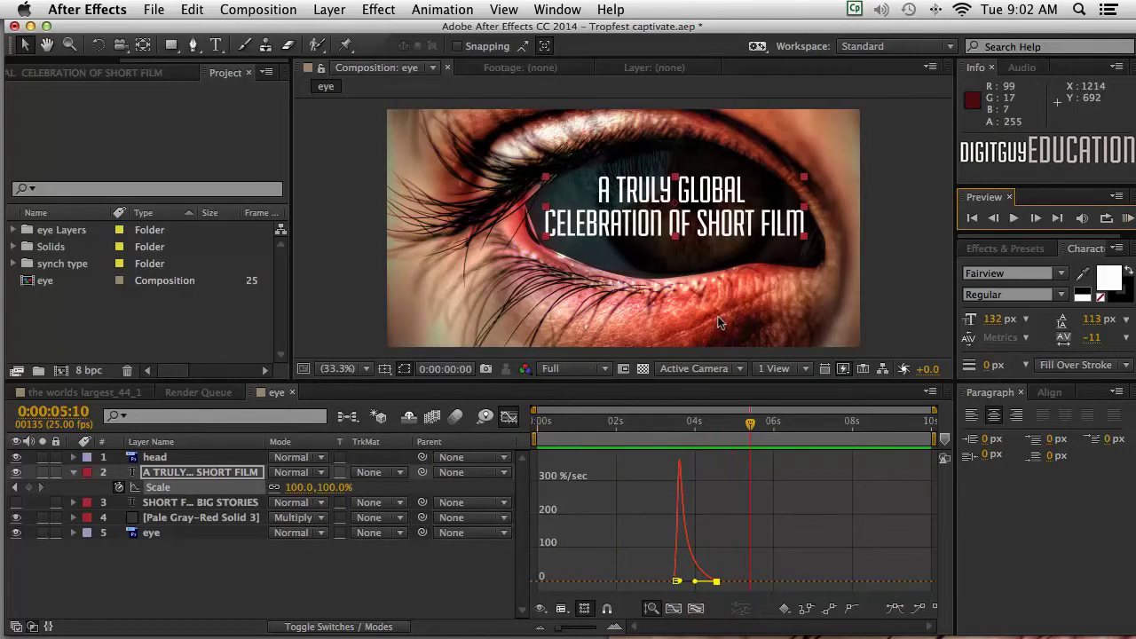
# Close the Graph Editor, show the SHORT FILMS BIG STORIES layer again and preview both text animations from the start.
pyautogui.click(509, 416)
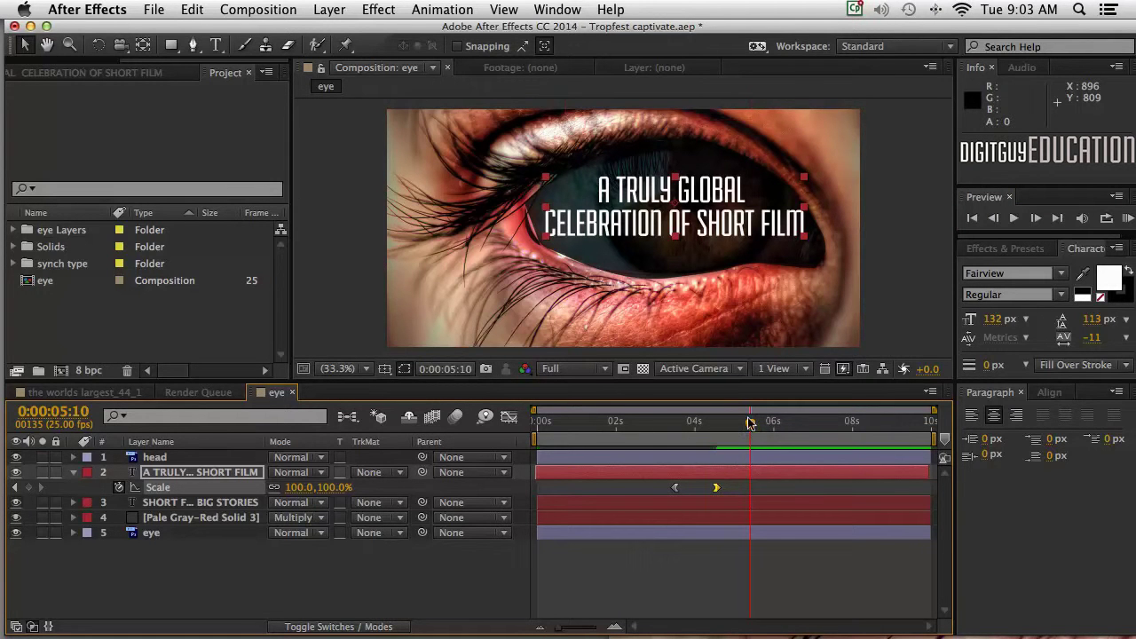
pyautogui.press('Home')
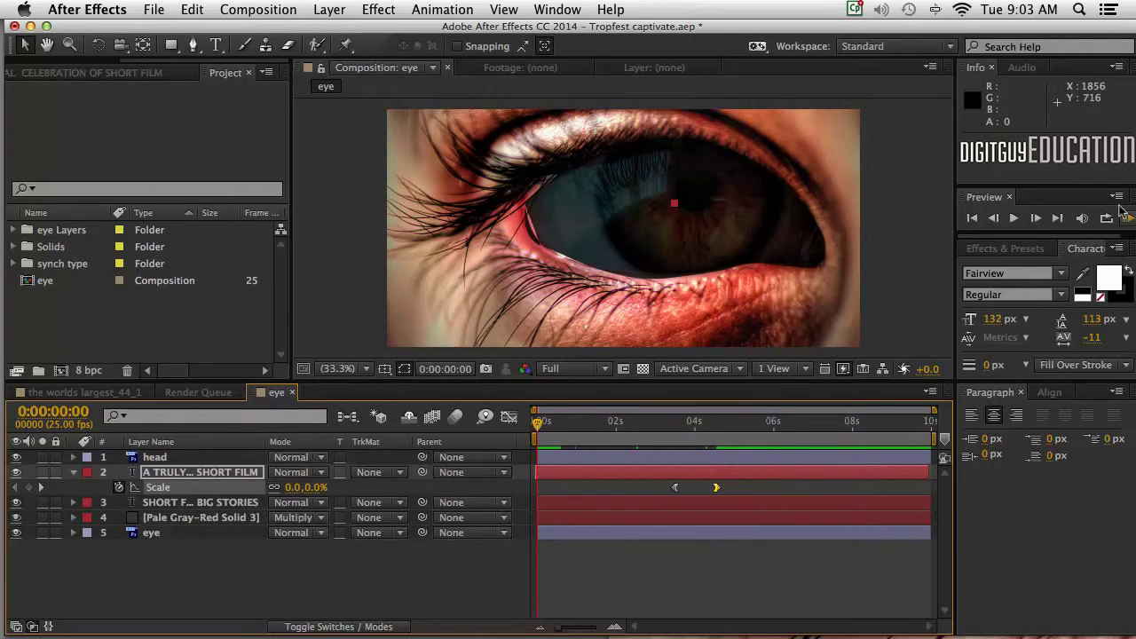
pyautogui.click(1125, 218)
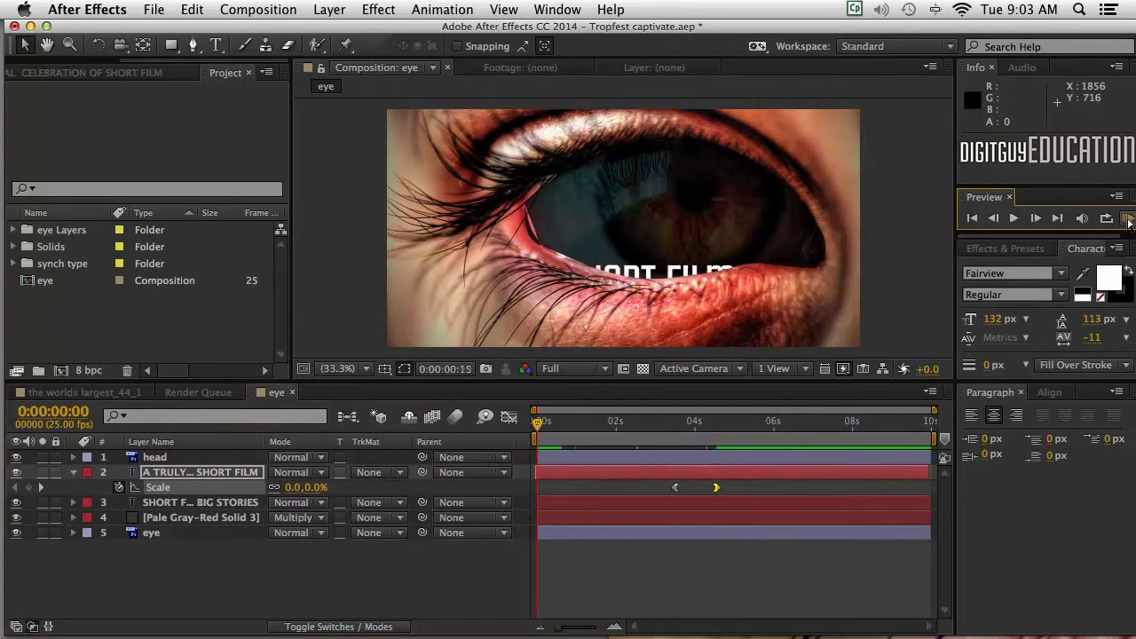
pyautogui.click(1124, 218)
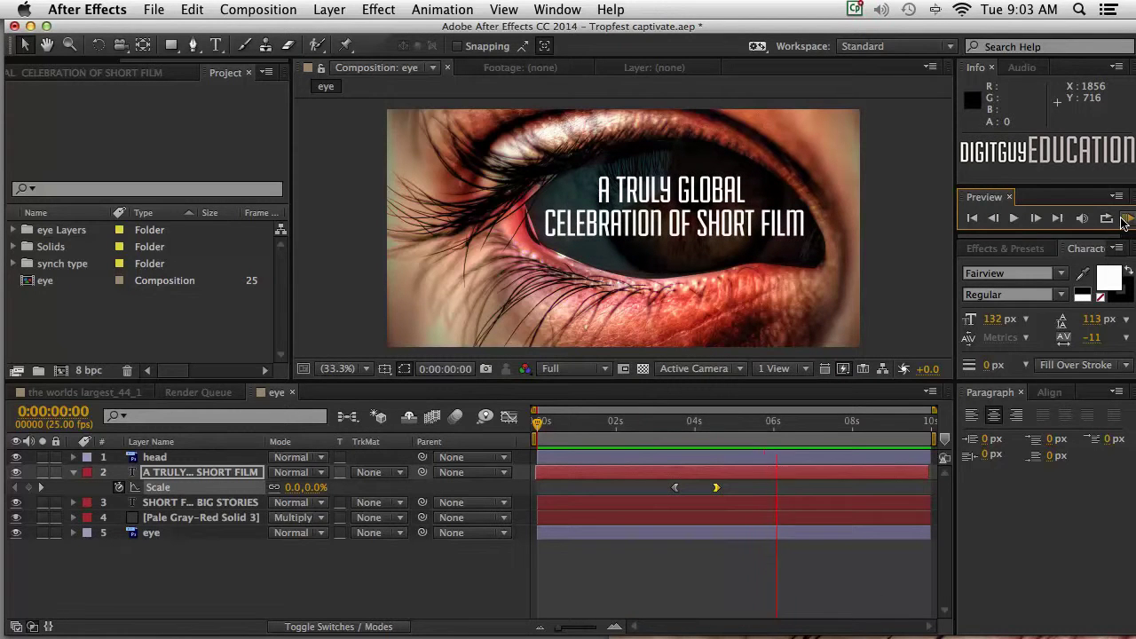
pyautogui.click(1126, 221)
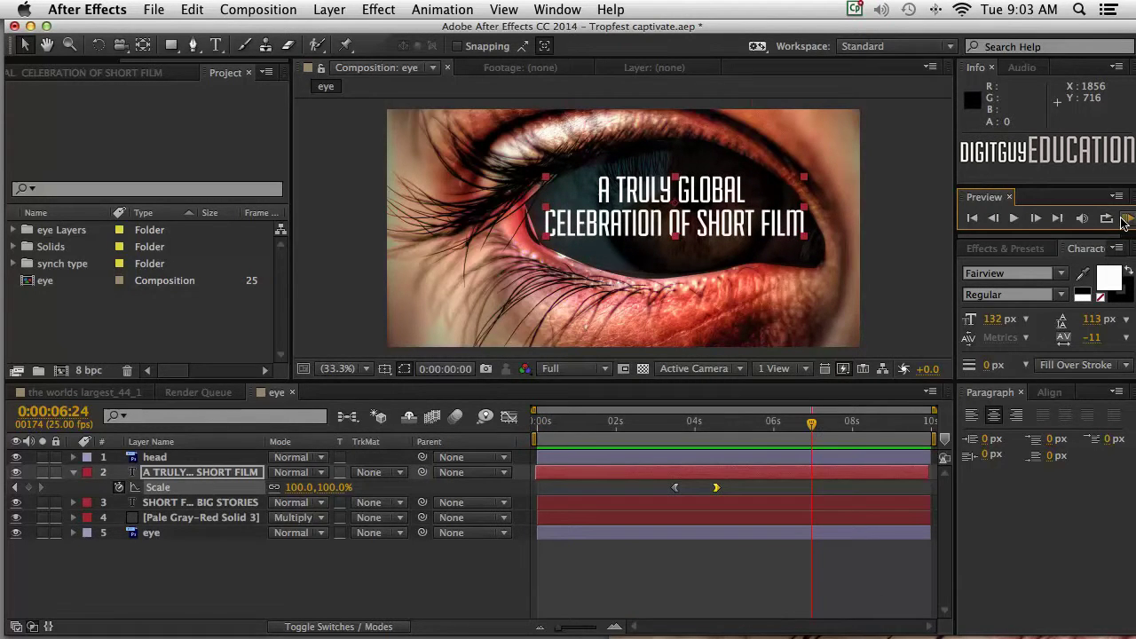